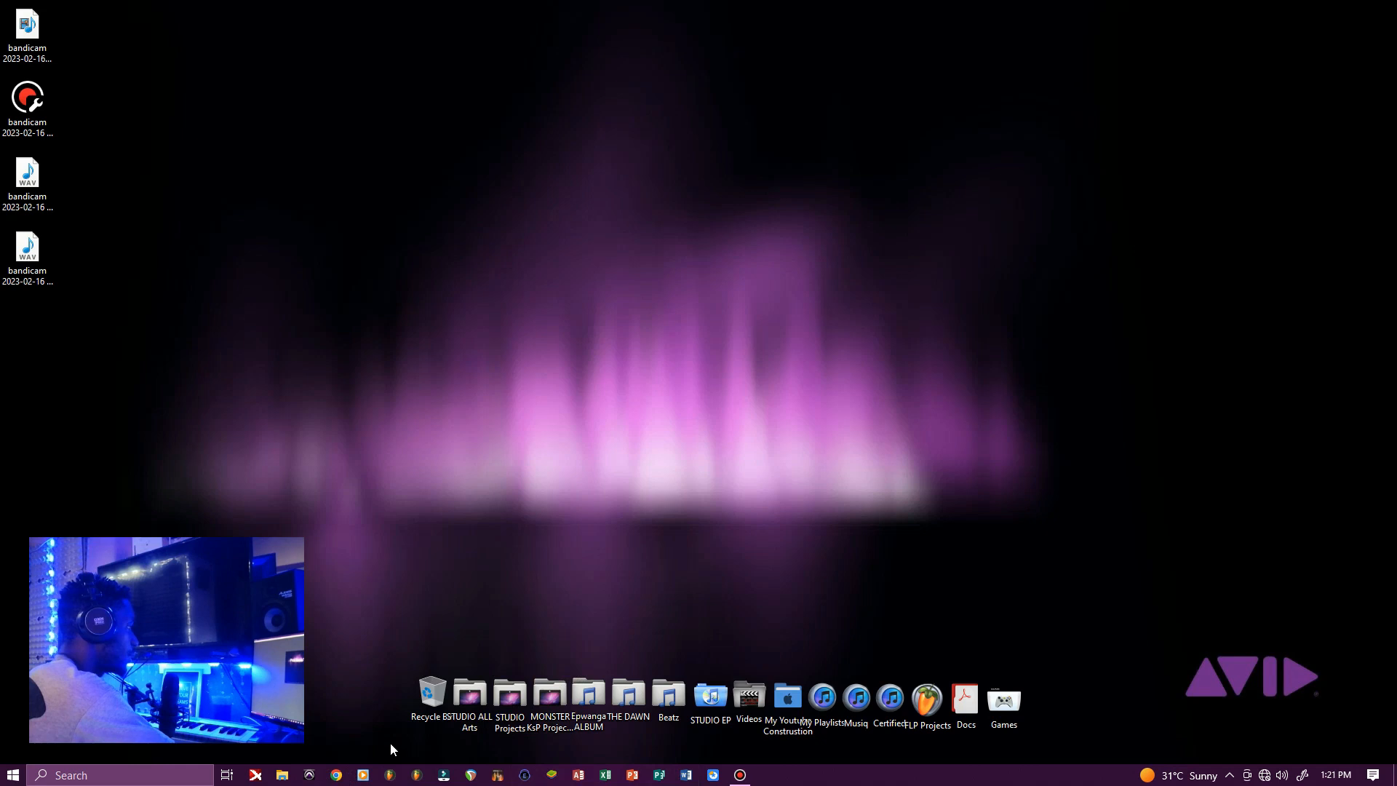
# Launch Pro Tools 12 from the taskbar to bring up the Dashboard
pyautogui.click(312, 777)
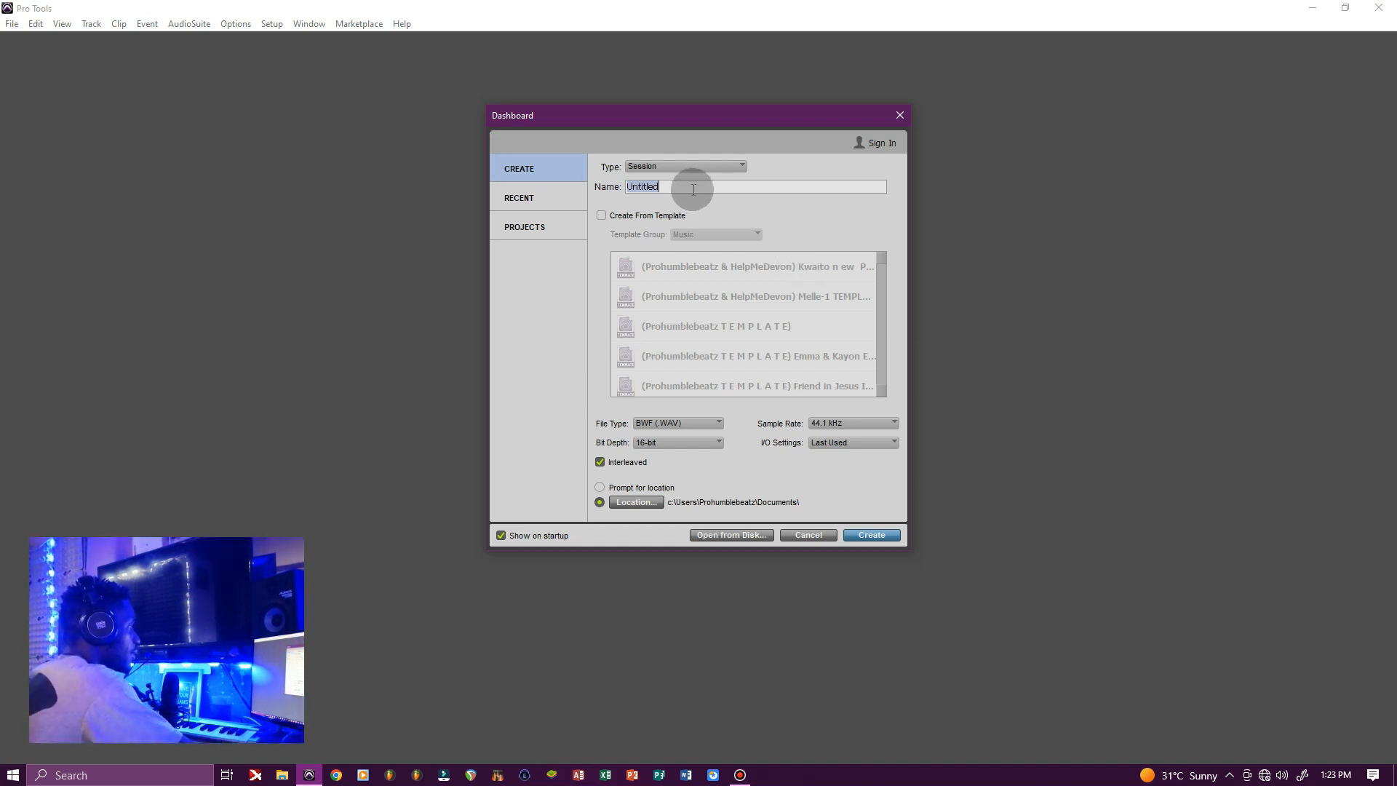
# Name the new session TUTOR 1, leave Create From Template off, and create it
pyautogui.write('T')
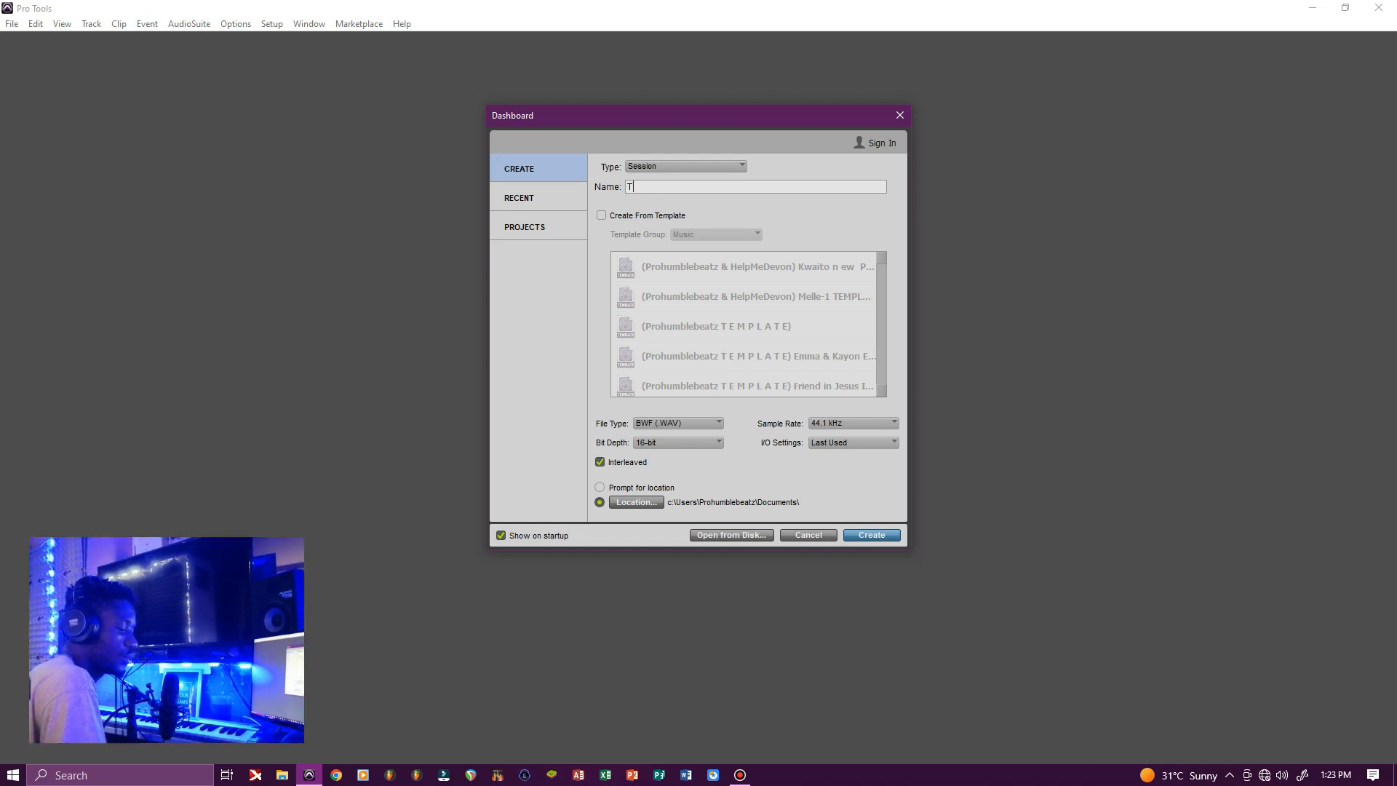
pyautogui.write('YTOR 1')
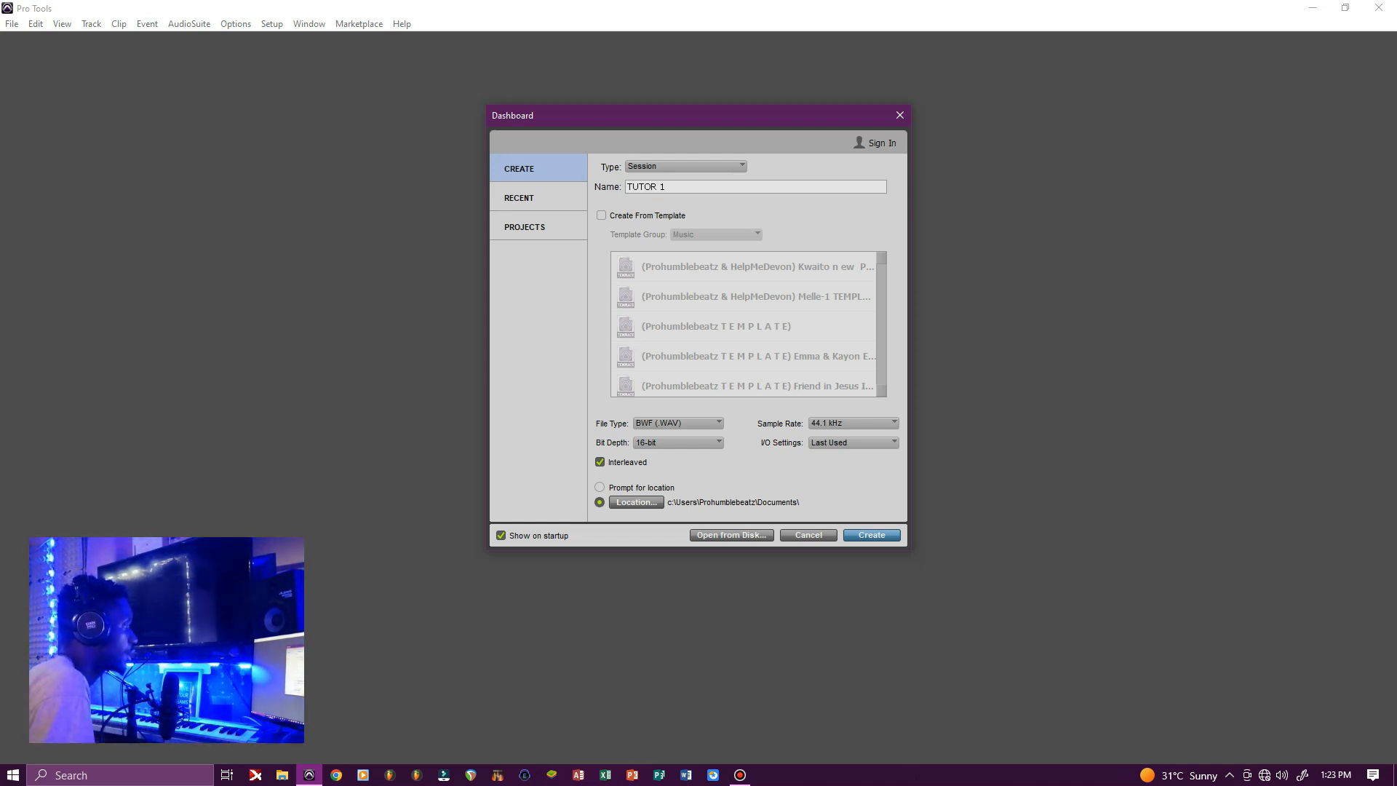
pyautogui.click(718, 379)
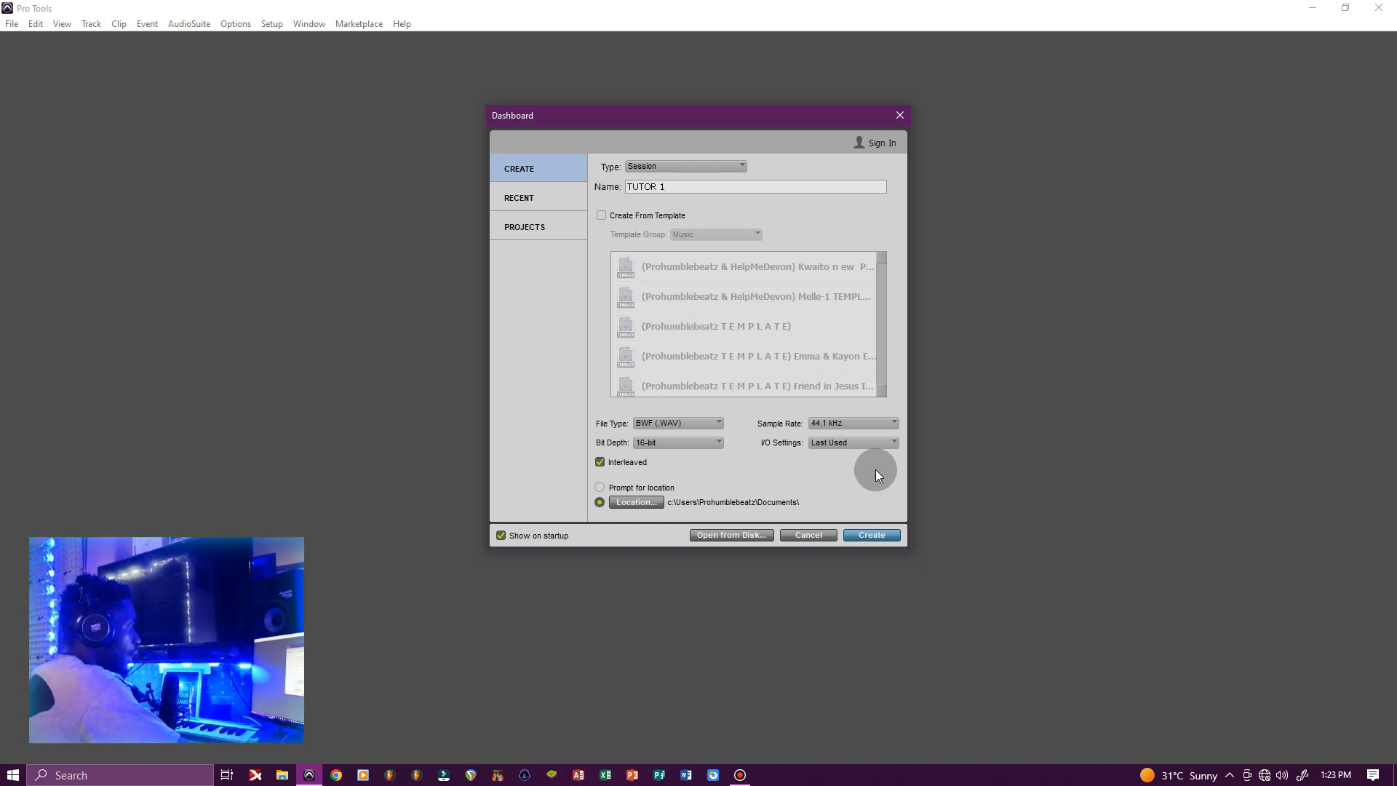
pyautogui.click(603, 220)
pyautogui.click(763, 356)
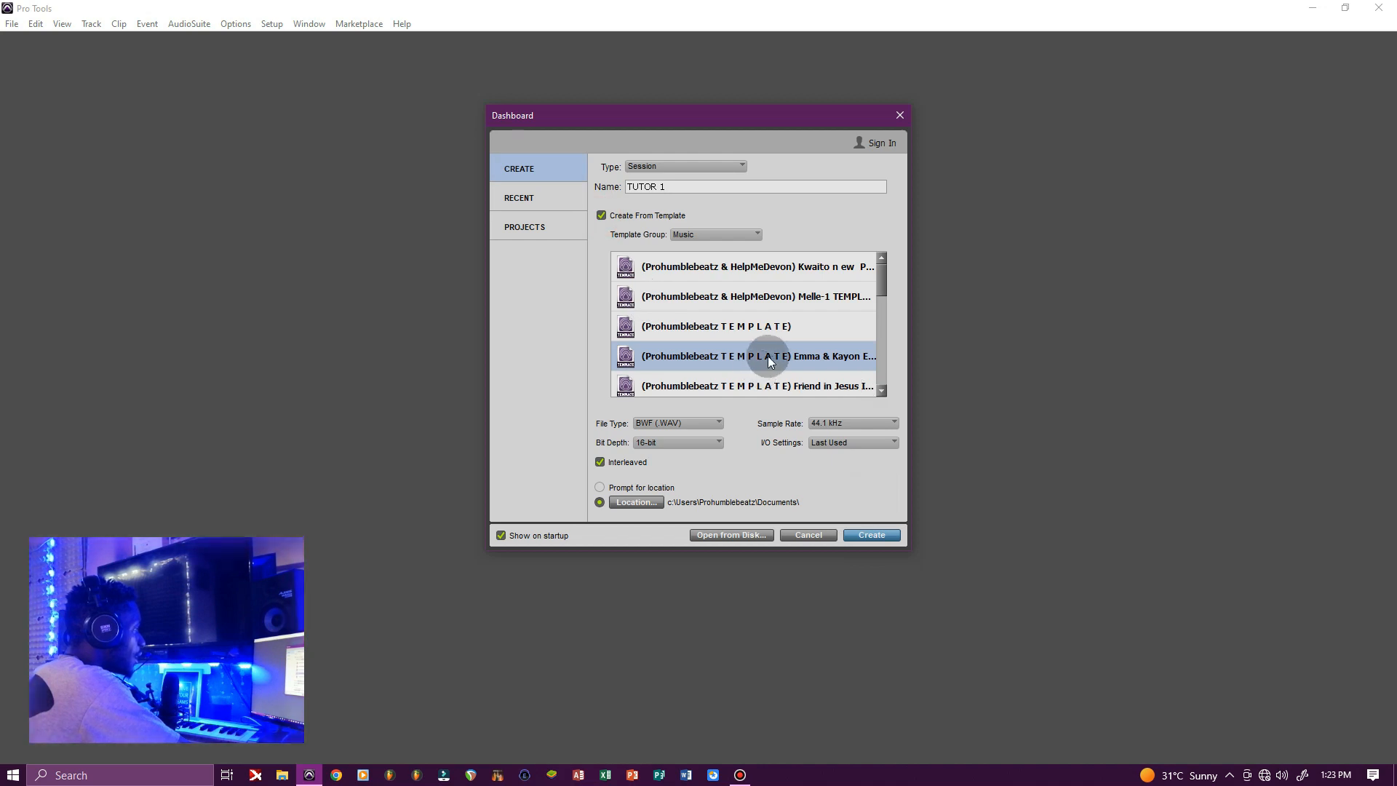
pyautogui.moveTo(884, 302); pyautogui.dragTo(880, 273)
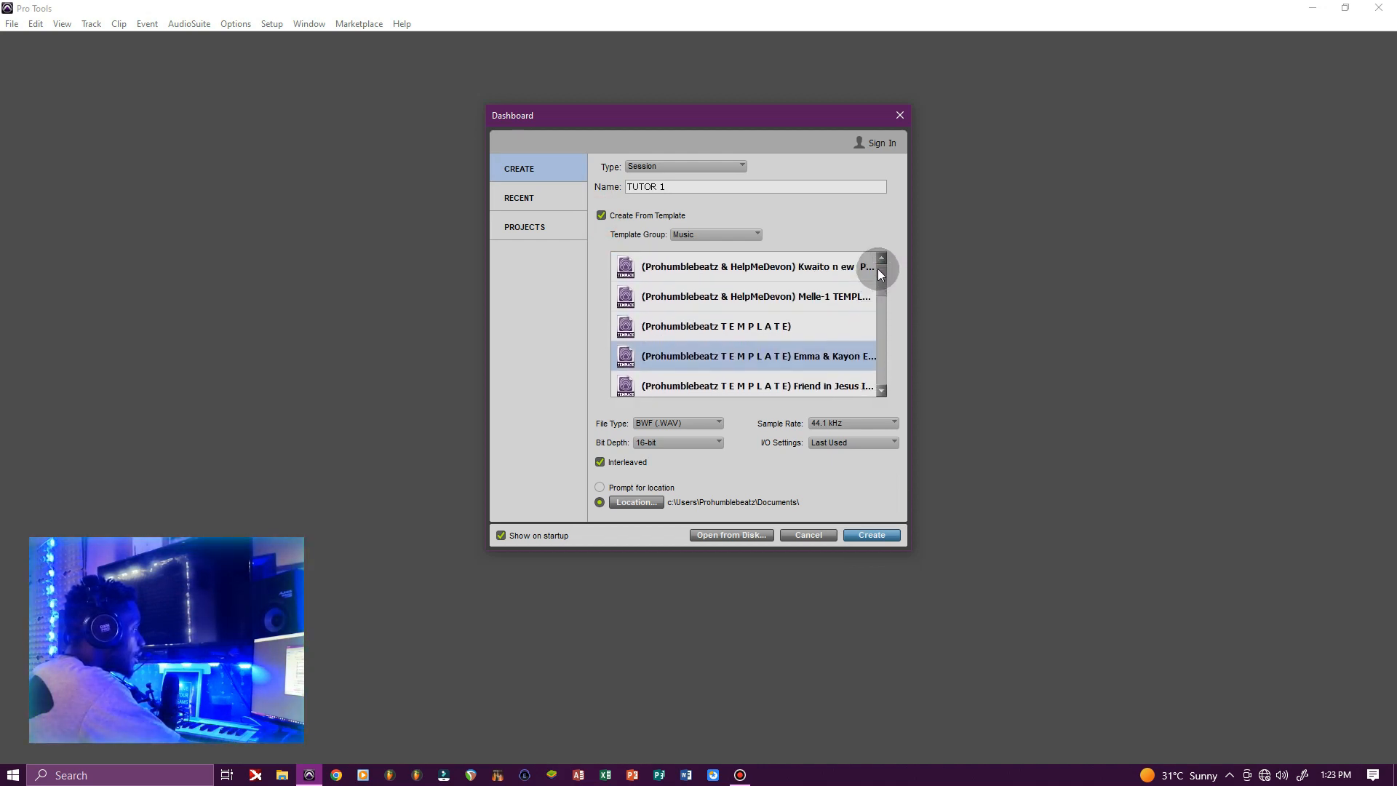
pyautogui.click(603, 216)
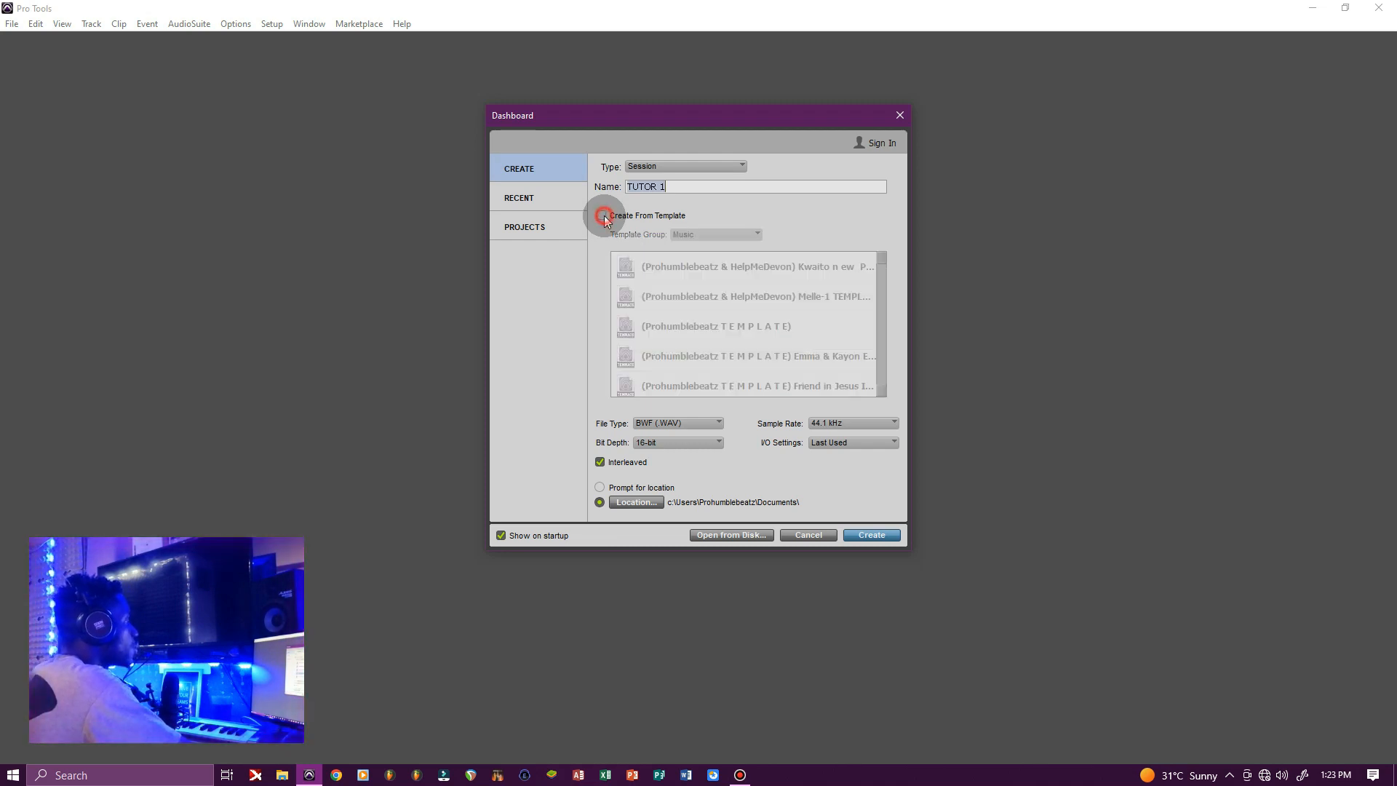
pyautogui.click(852, 535)
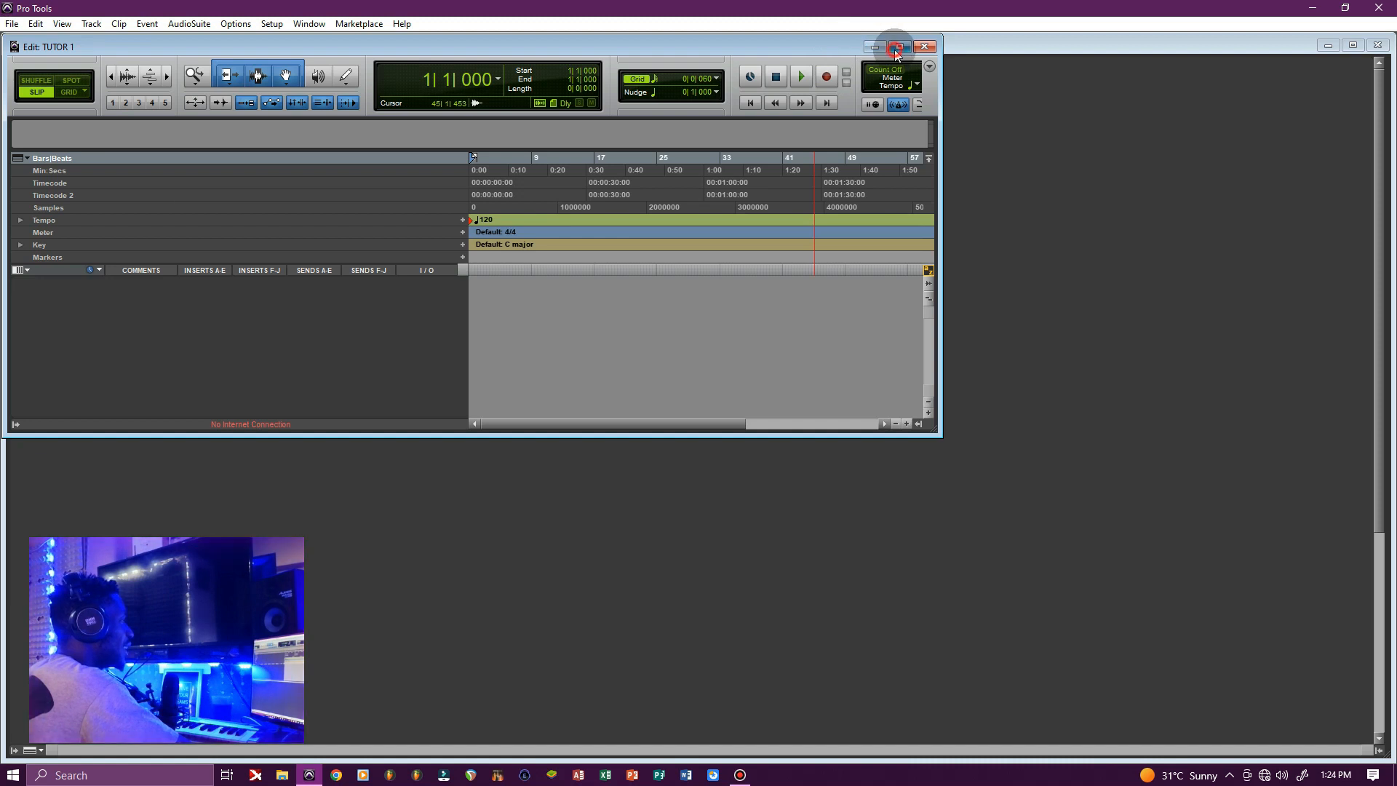
# Maximize the Edit: TUTOR 1 window and select the 120 tempo value
pyautogui.click(899, 46)
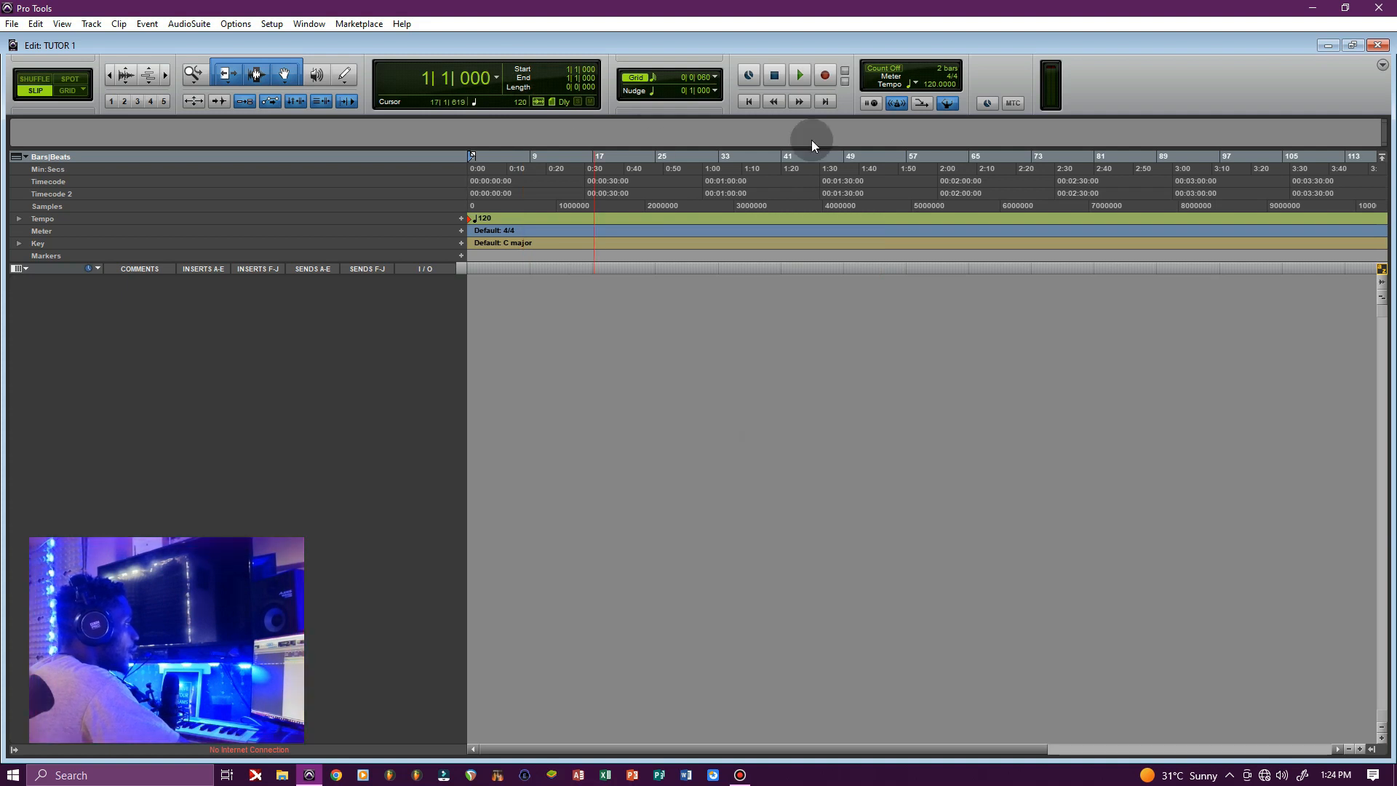
pyautogui.click(933, 85)
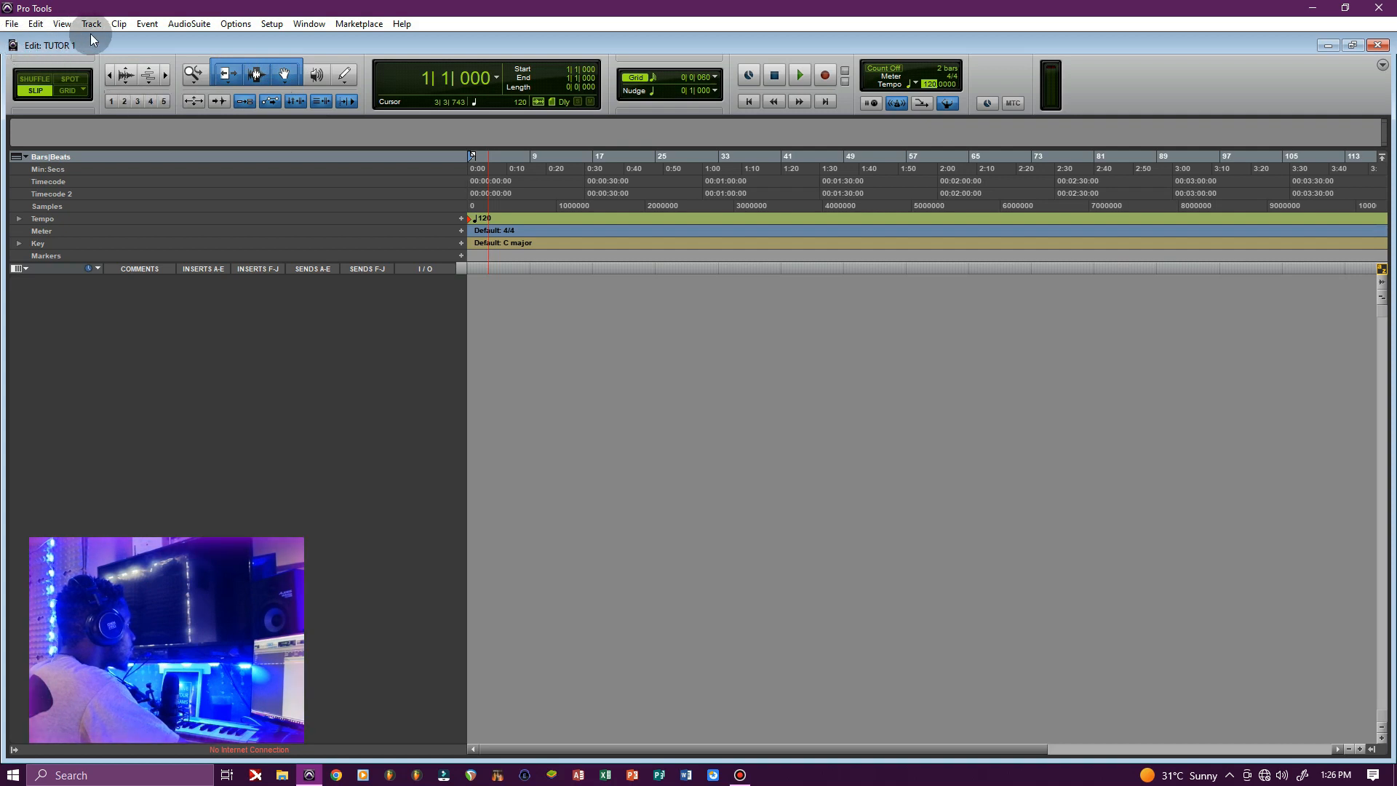
pyautogui.click(203, 29)
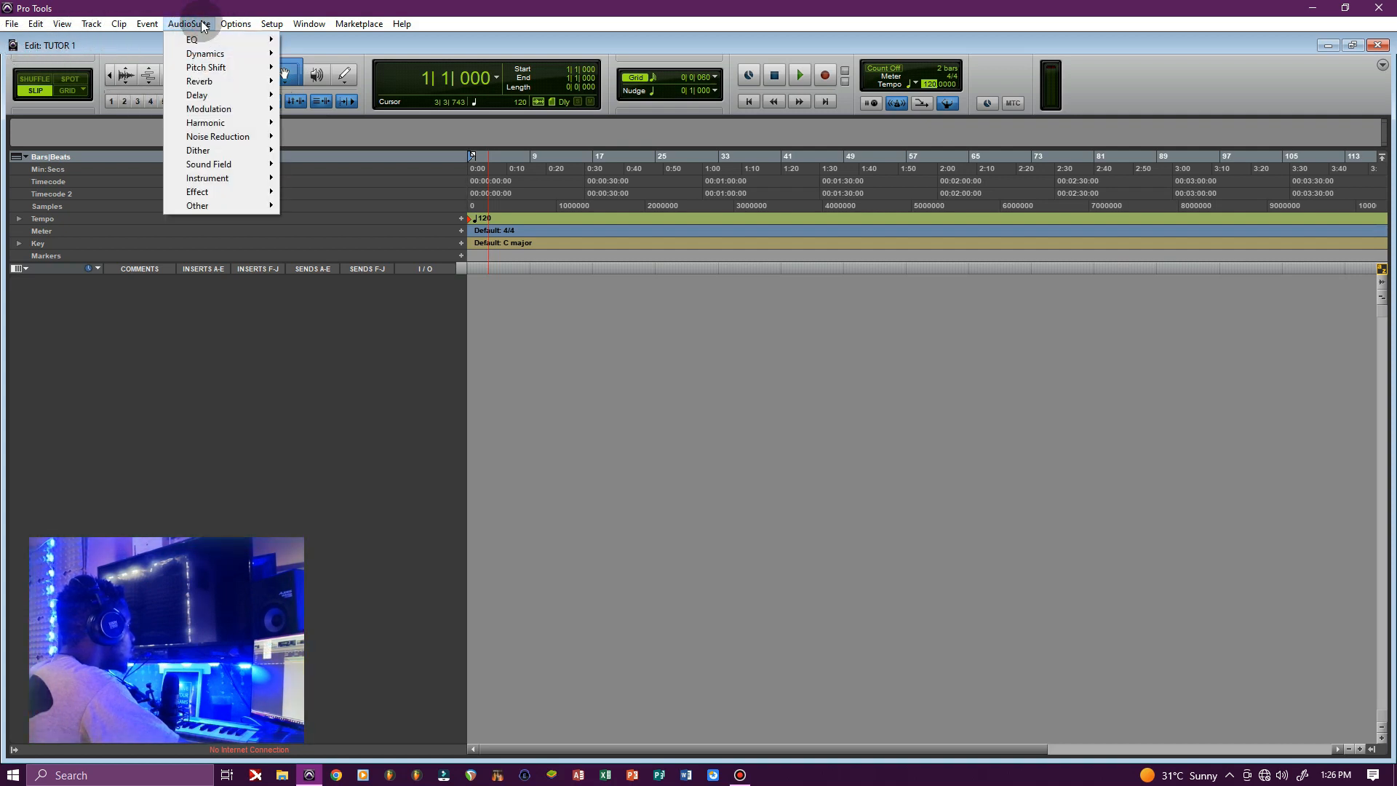
# Open Hardware Setup from the Setup menu
pyautogui.moveTo(227, 24)
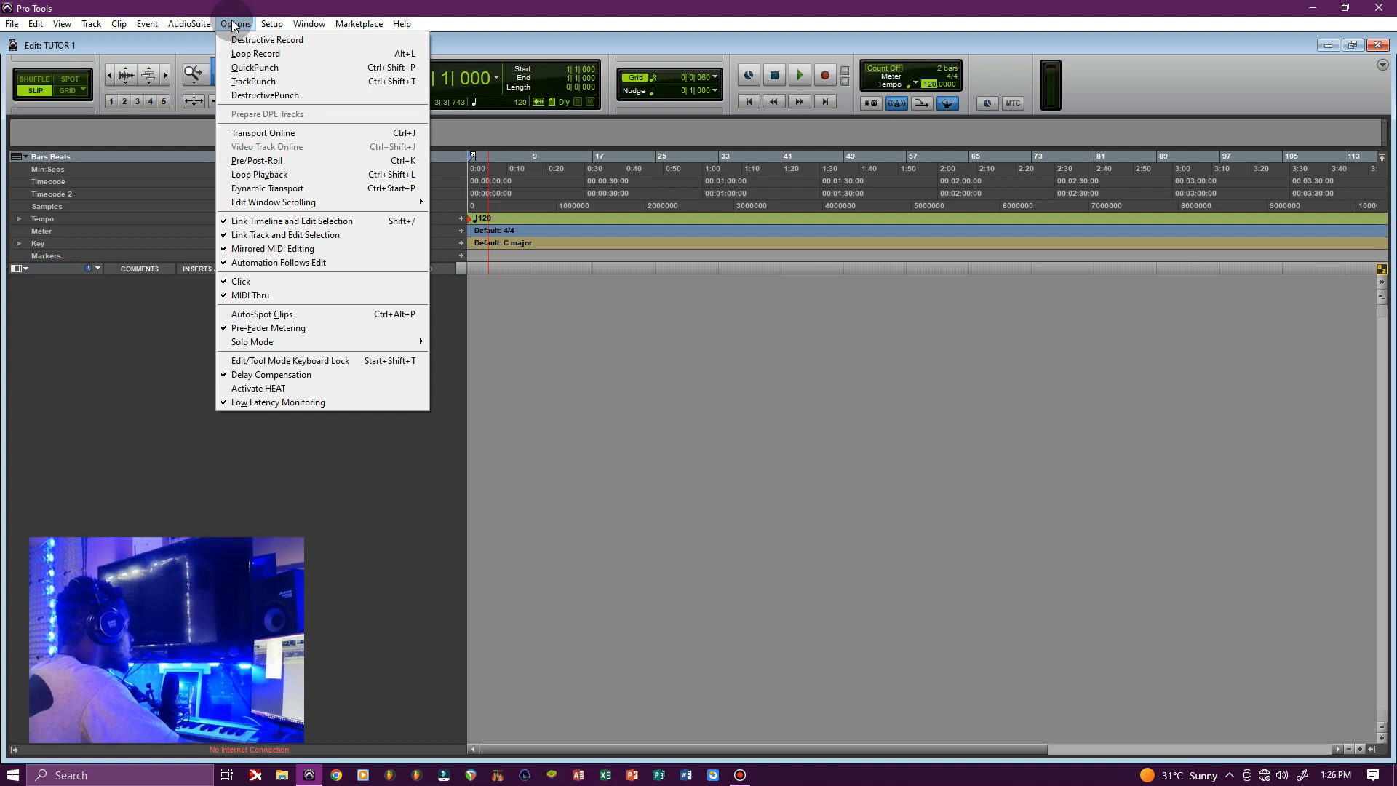
pyautogui.moveTo(271, 24)
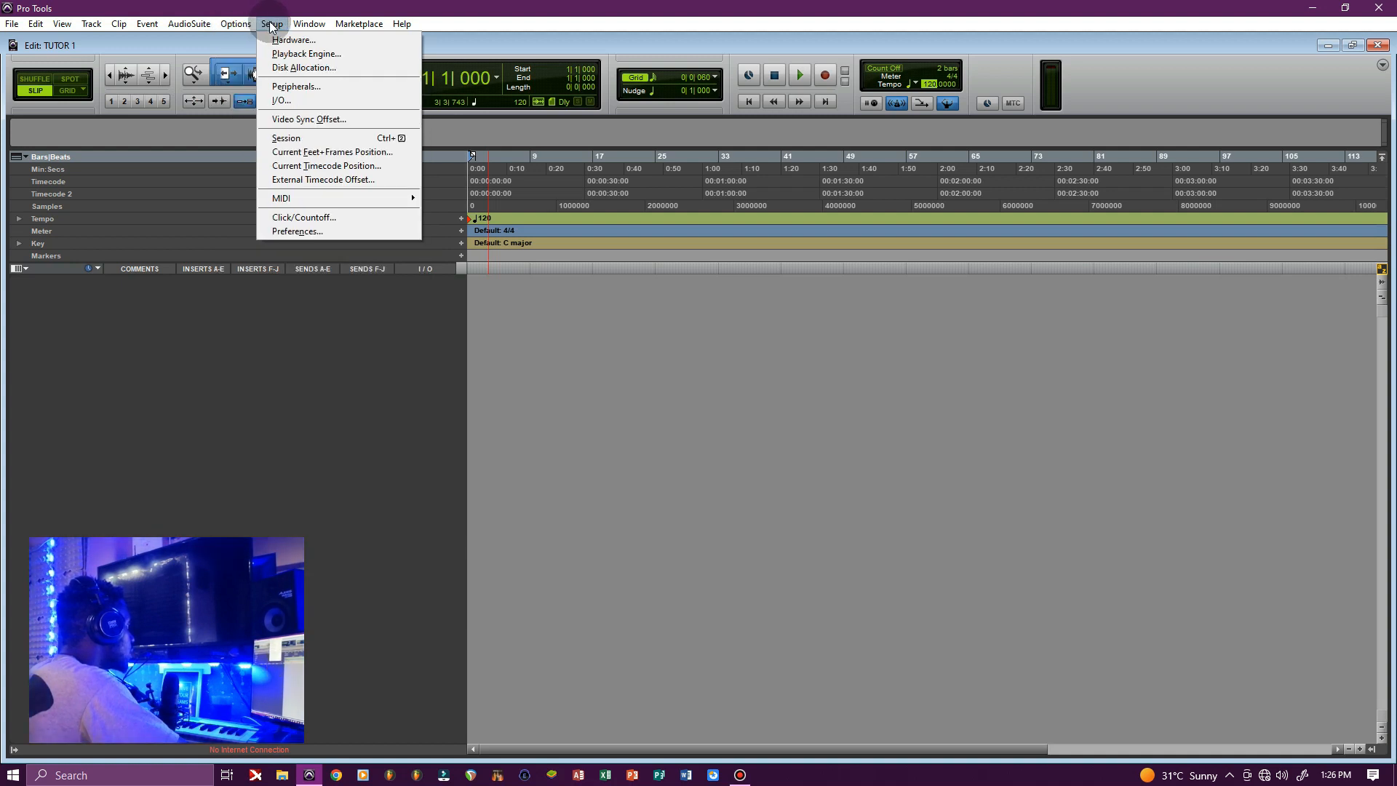
pyautogui.click(302, 40)
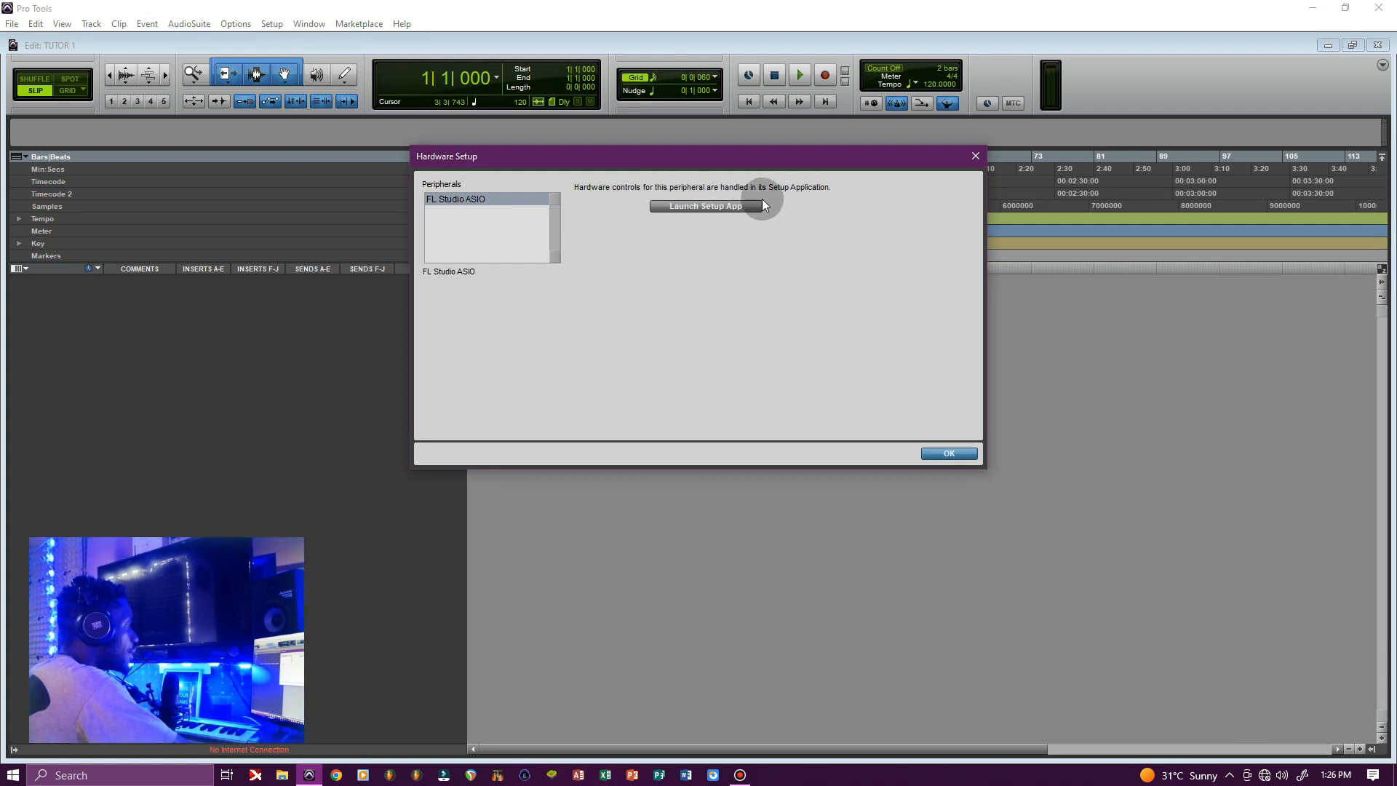
# Open the FL Studio ASIO settings and set the buffer length to 1024
pyautogui.click(702, 208)
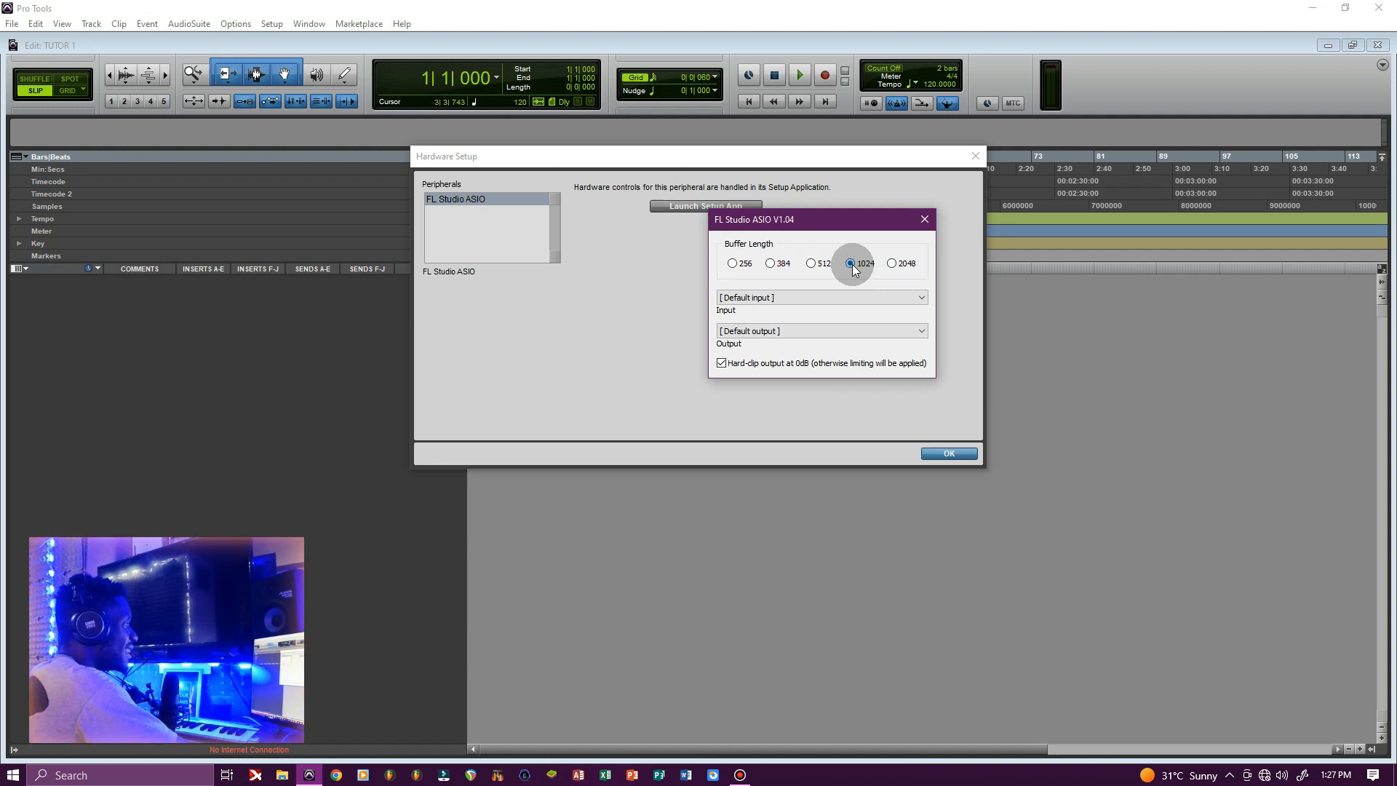
pyautogui.click(848, 298)
pyautogui.click(848, 297)
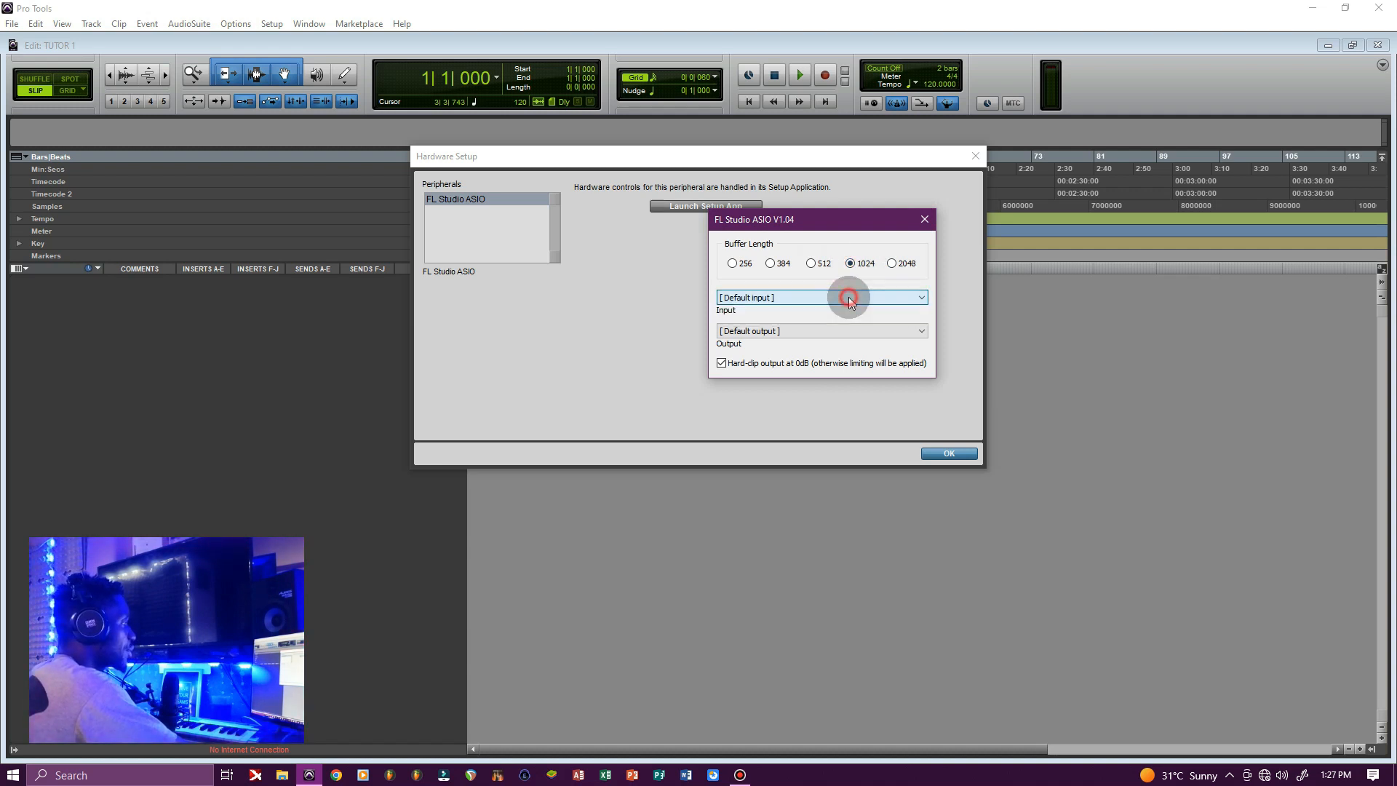
pyautogui.click(788, 301)
pyautogui.click(795, 306)
pyautogui.click(834, 298)
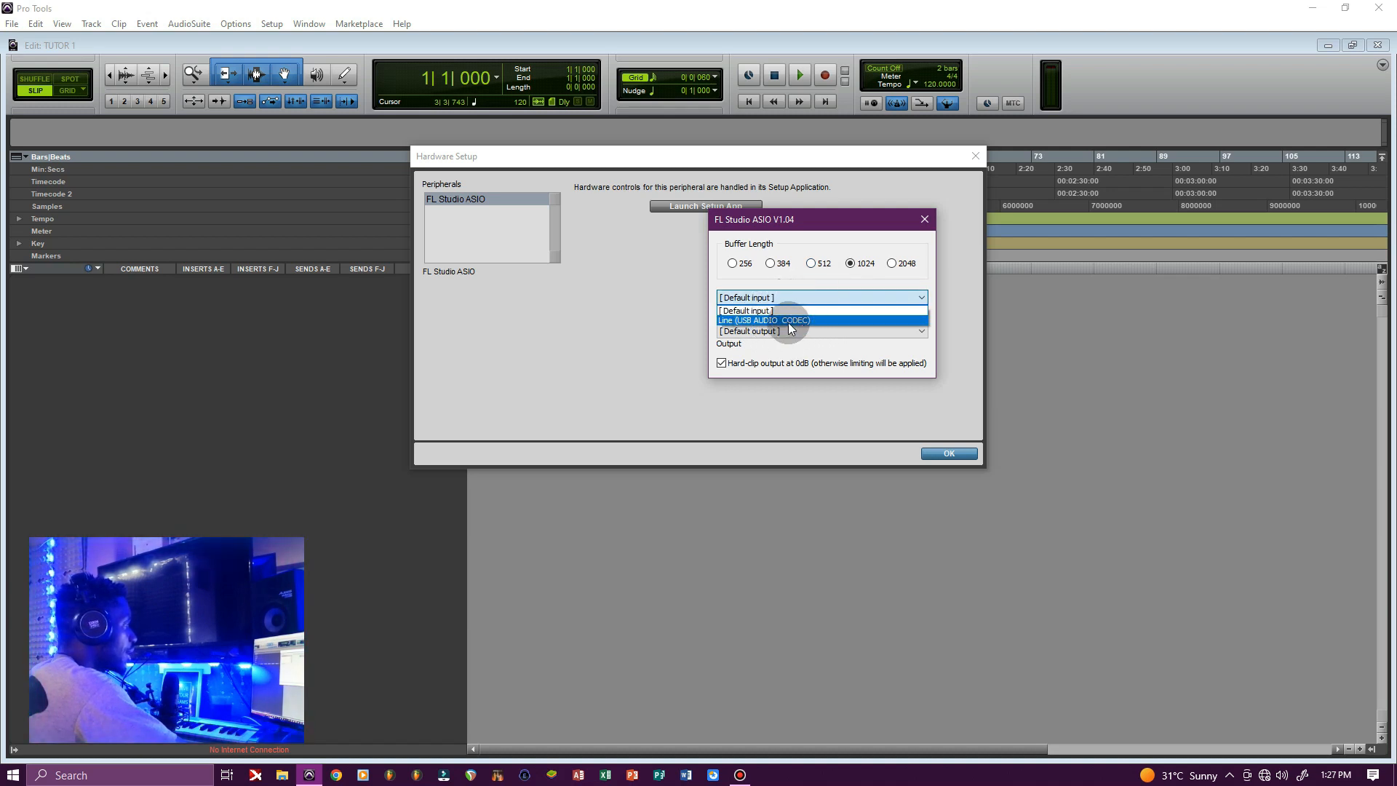
pyautogui.click(788, 280)
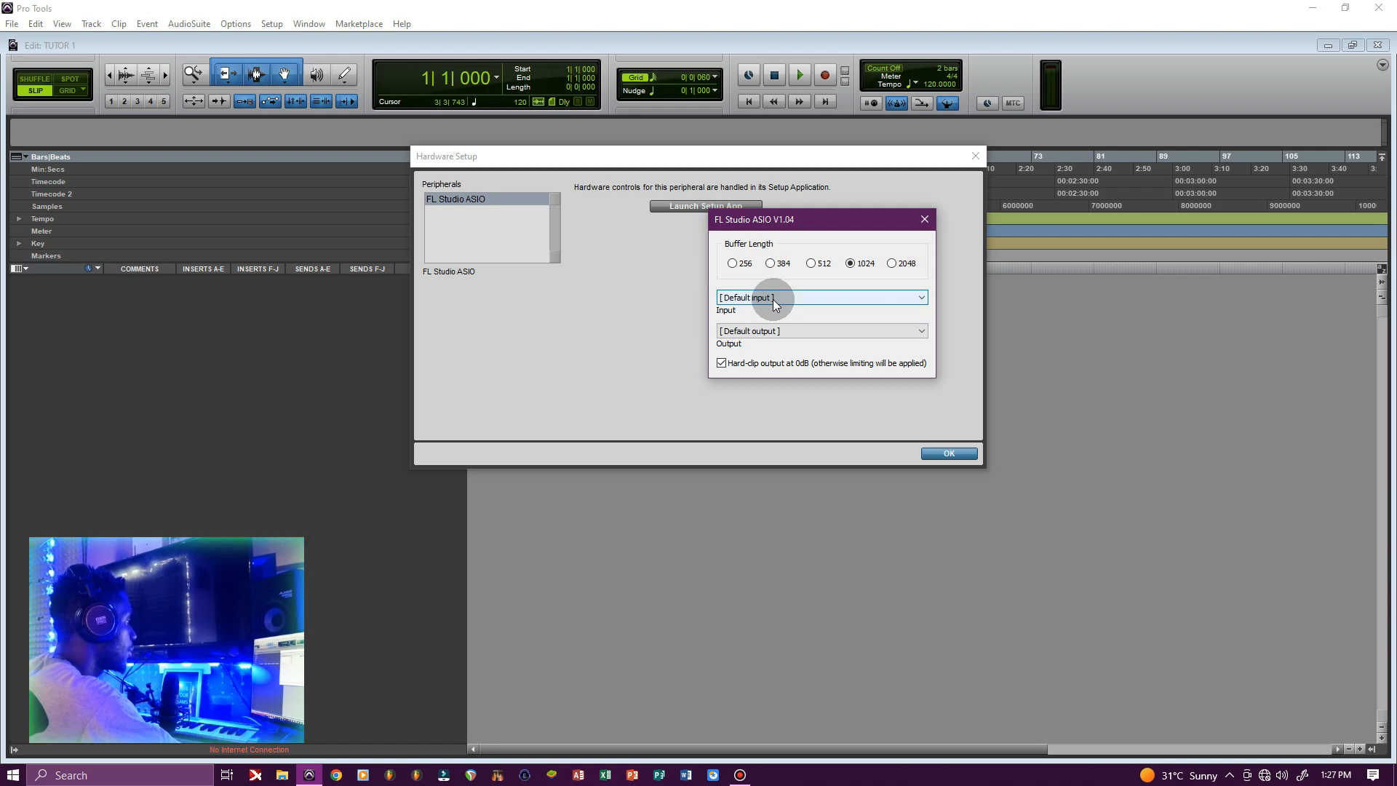
# Set input to Line (USB AUDIO CODEC) and output to Speakers (USB AUDIO CODEC)
pyautogui.click(772, 299)
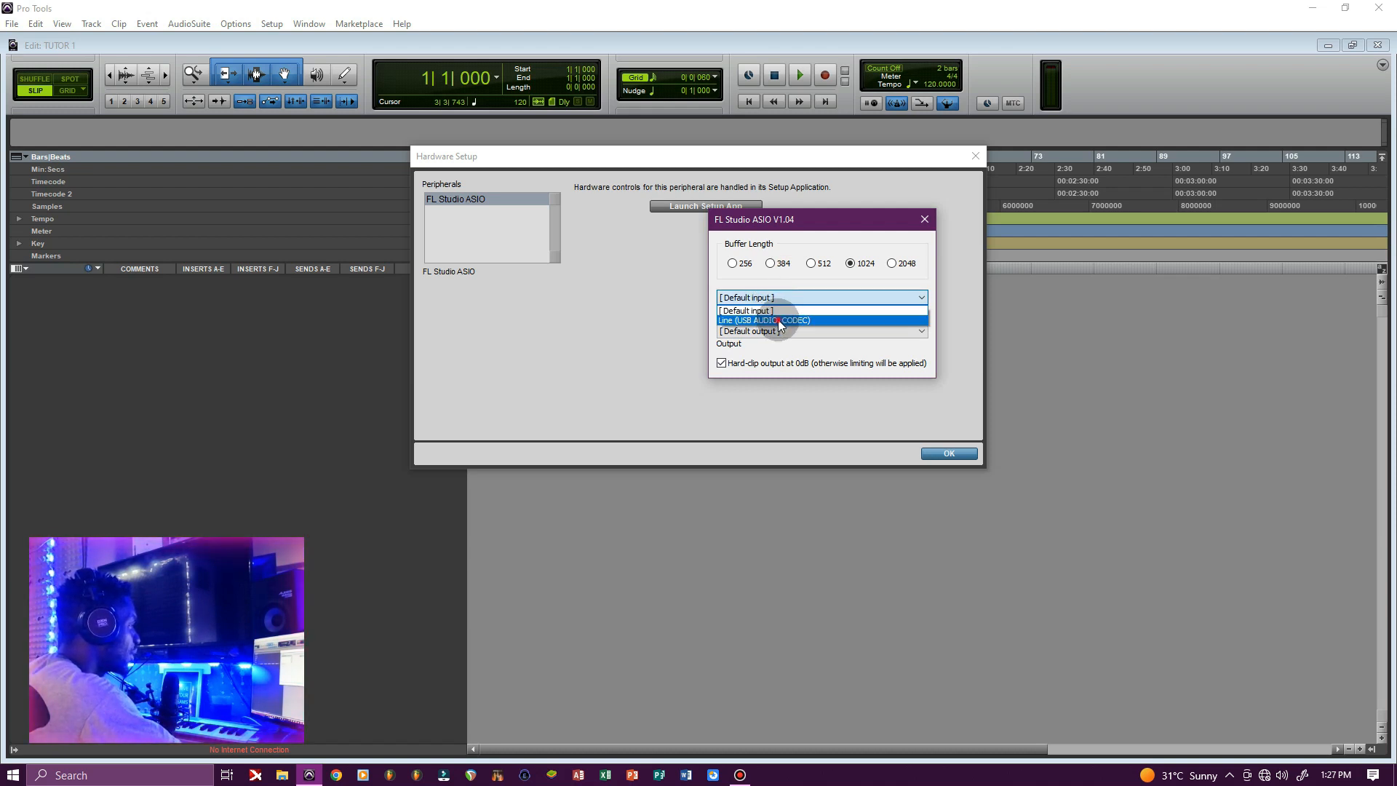
pyautogui.click(777, 320)
pyautogui.click(761, 330)
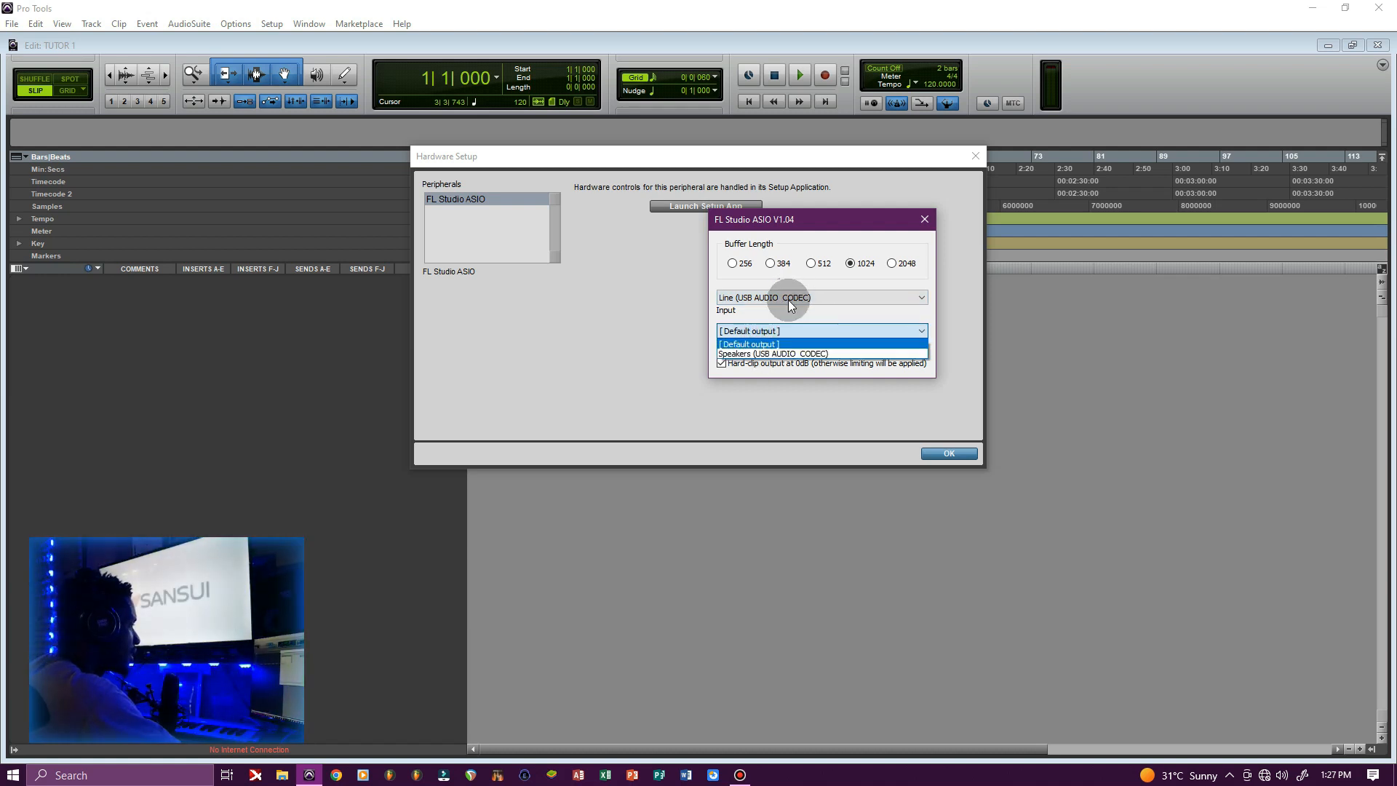
pyautogui.click(768, 354)
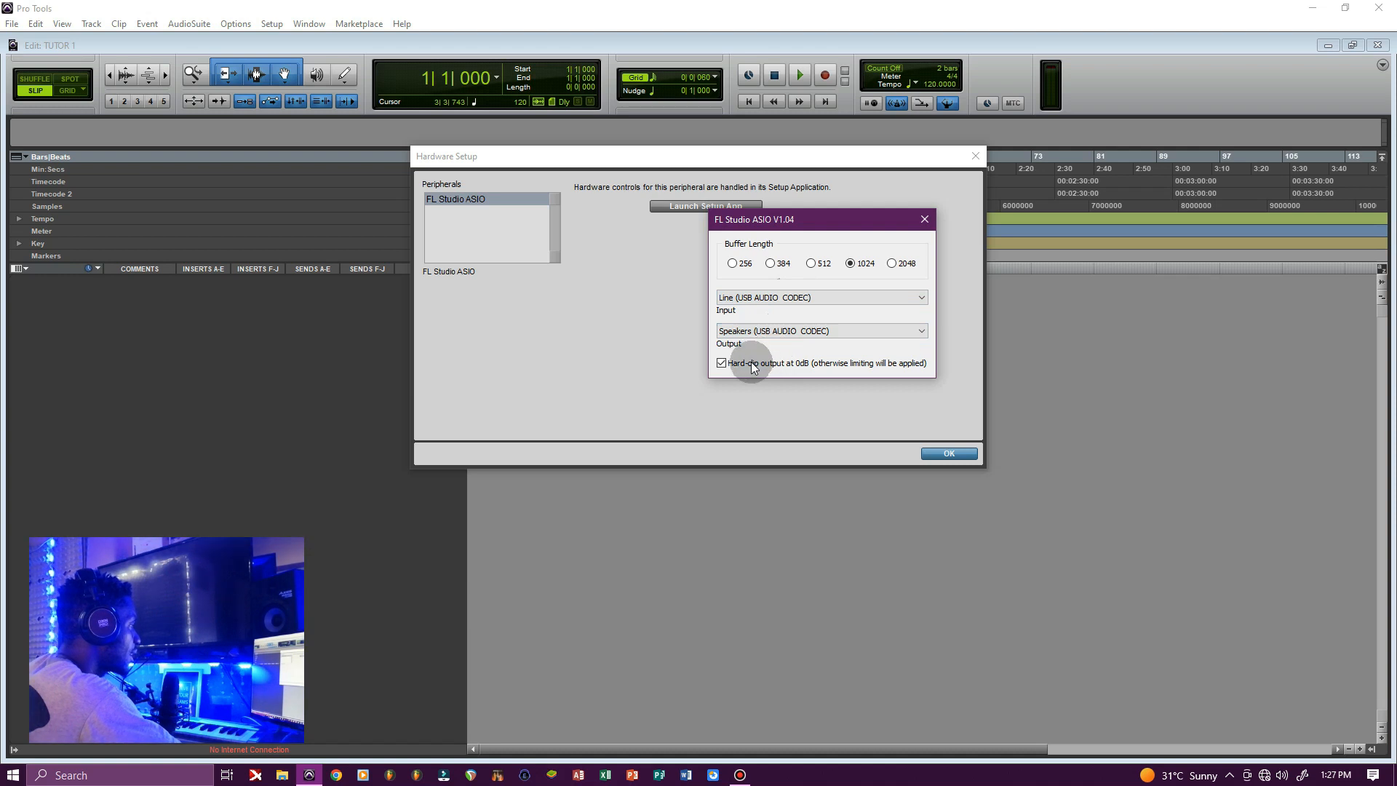
pyautogui.click(925, 220)
# Confirm the Hardware Setup dialog with OK
pyautogui.click(947, 453)
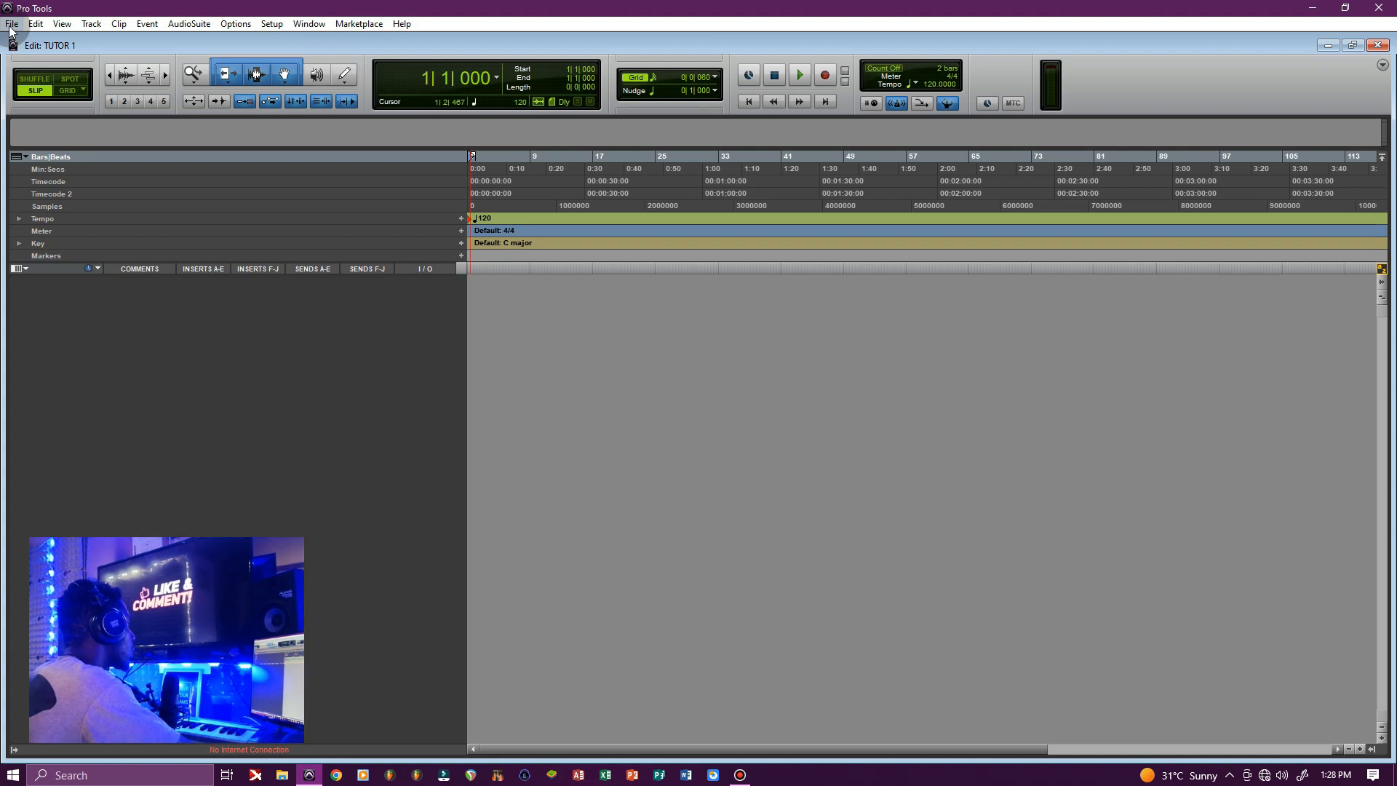
pyautogui.click(89, 28)
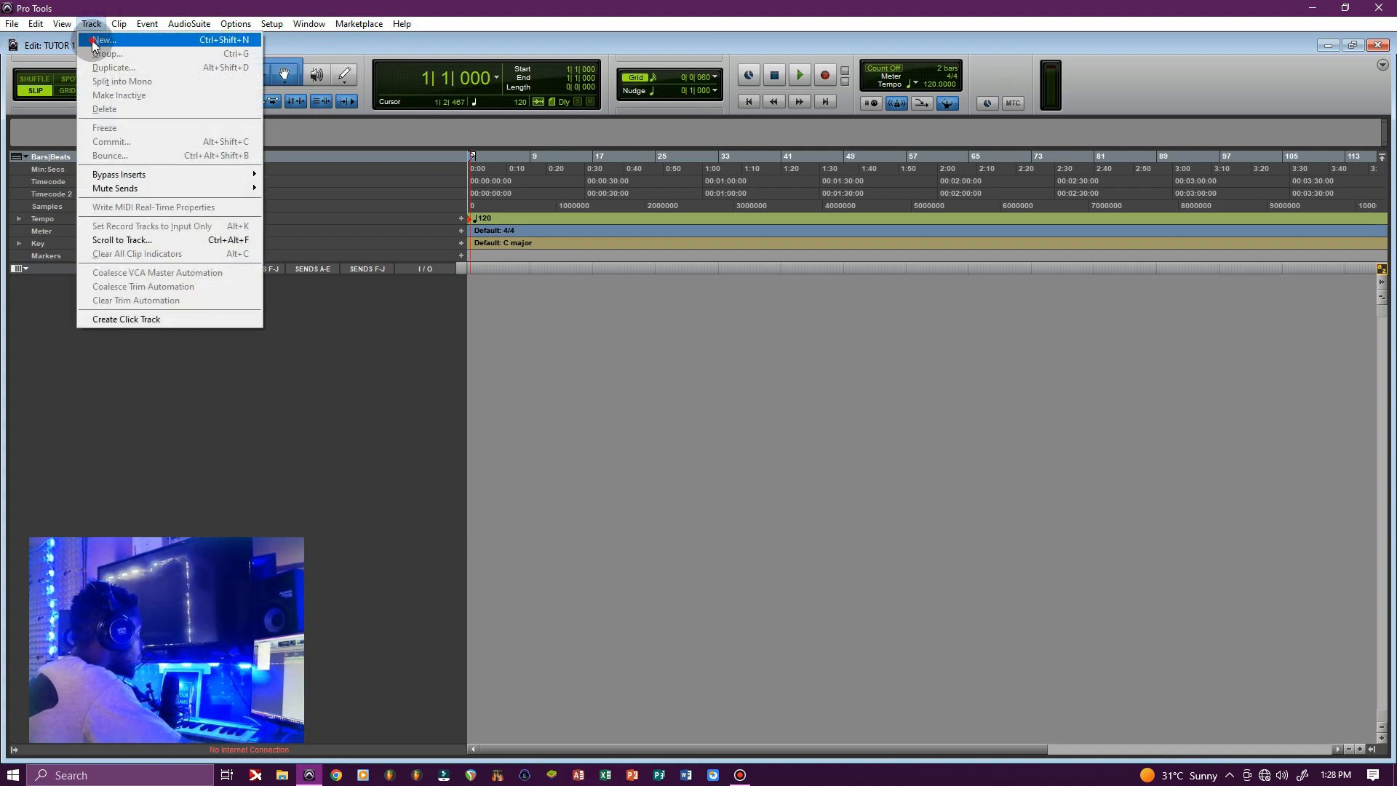
pyautogui.click(94, 42)
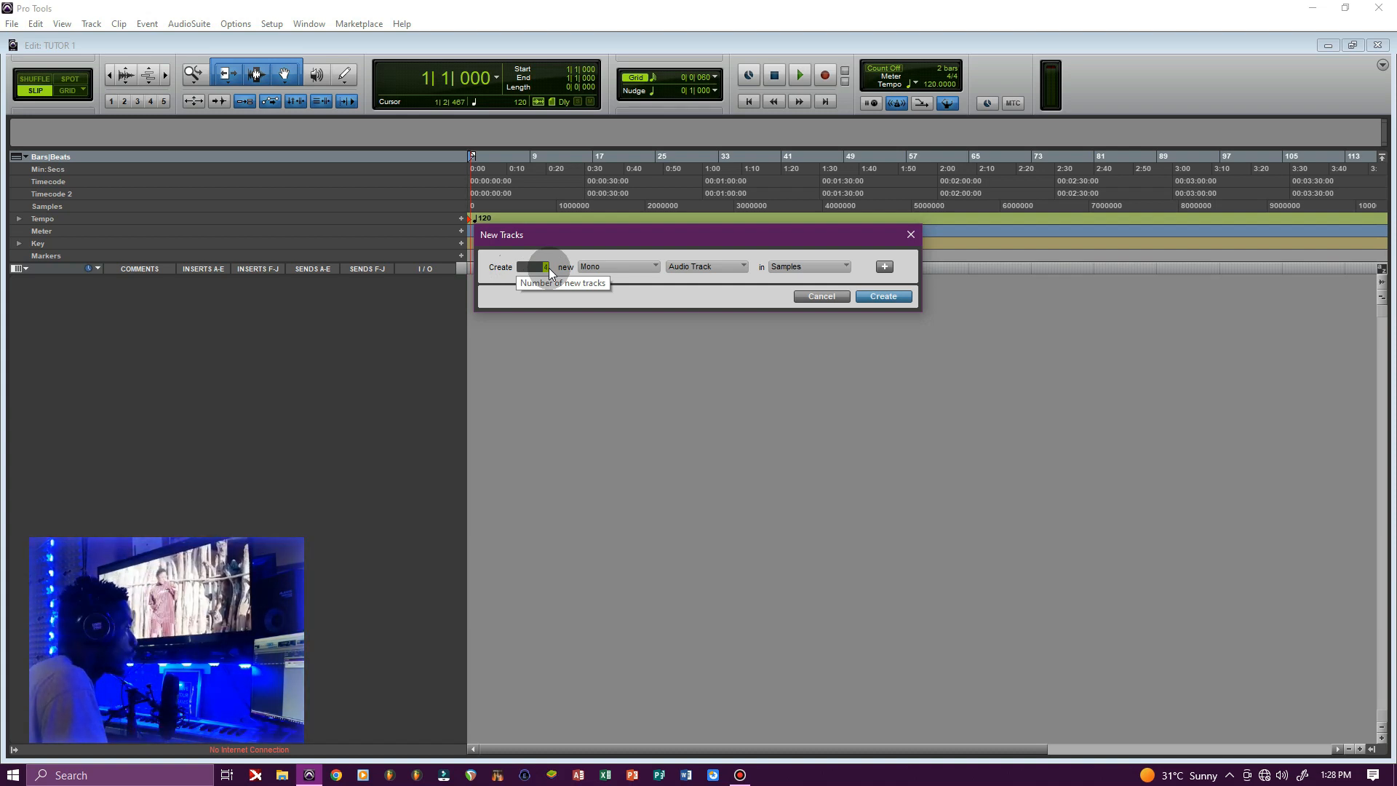
pyautogui.click(606, 269)
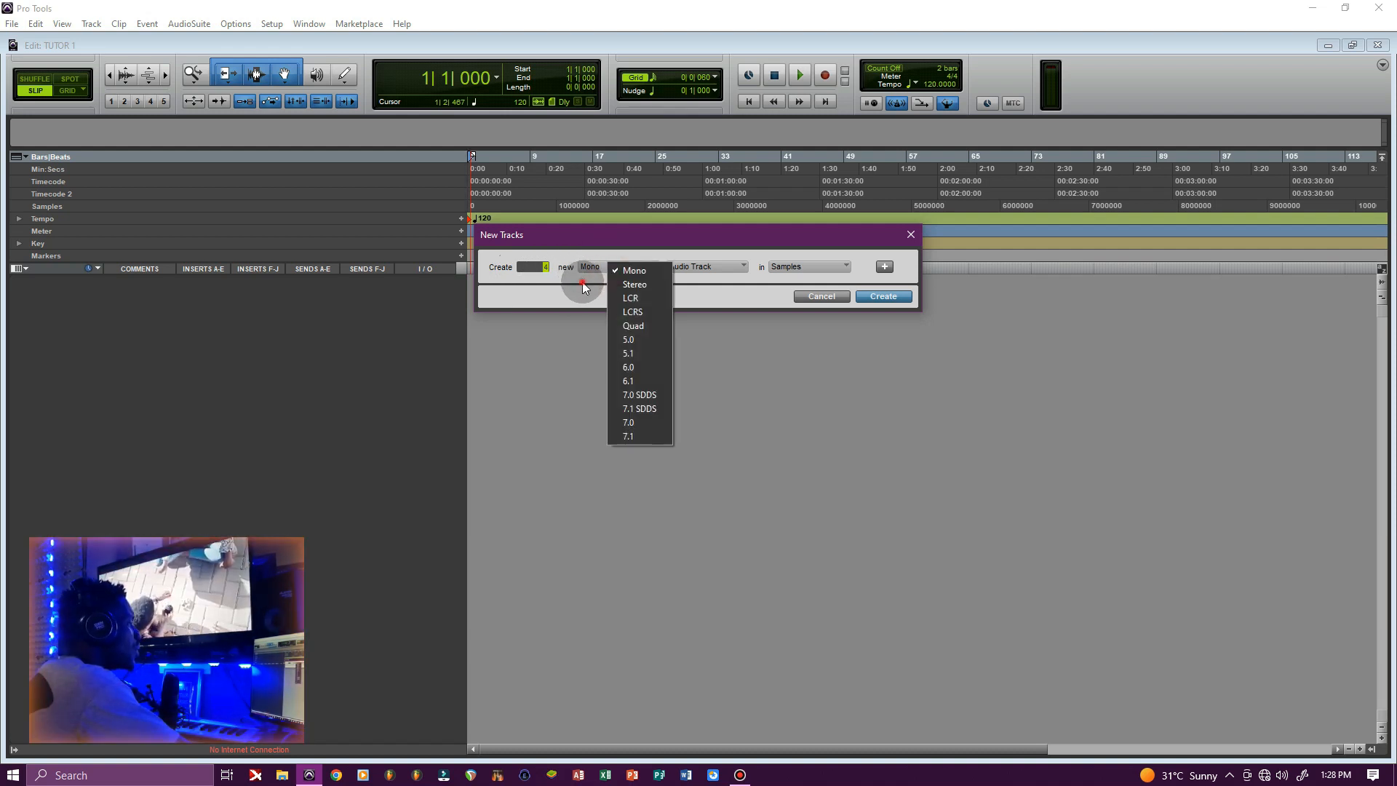
pyautogui.click(583, 288)
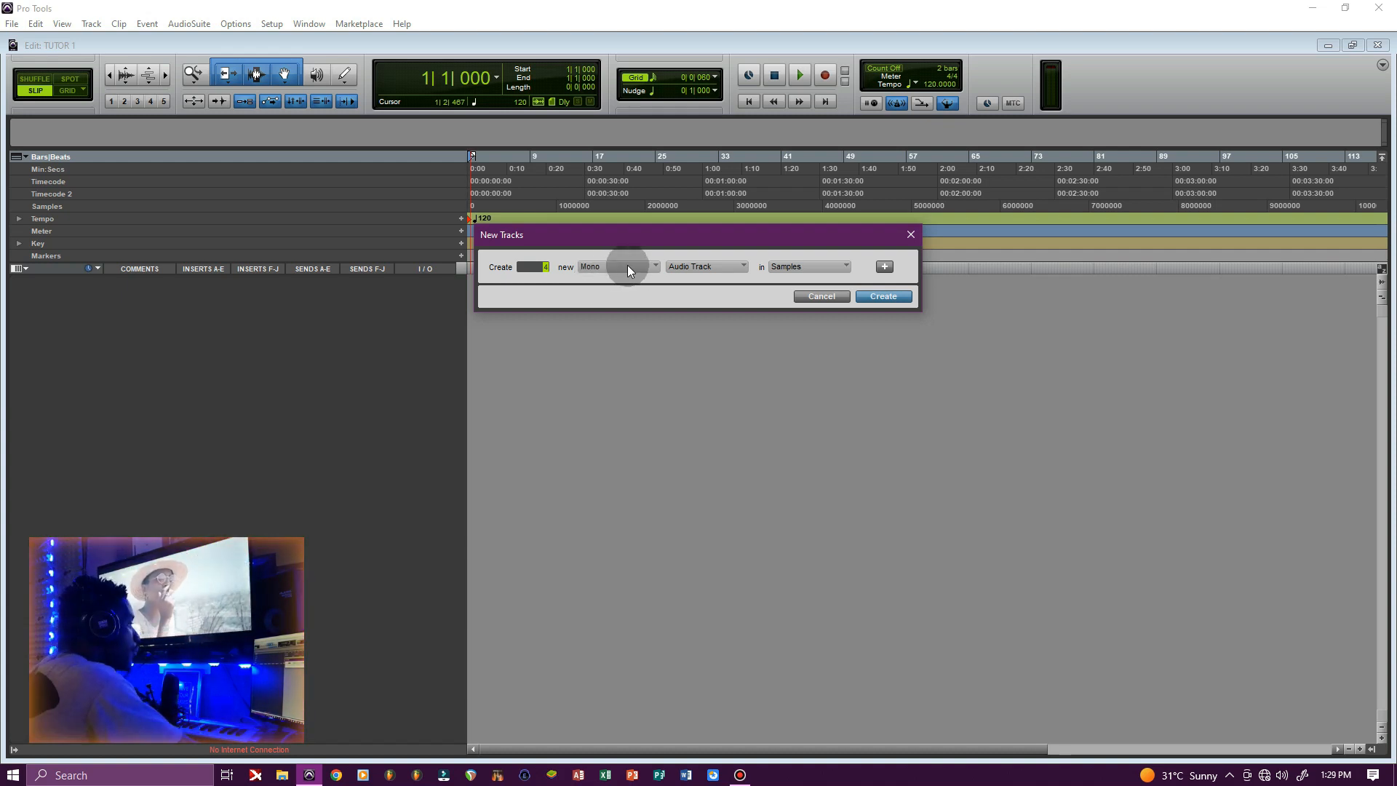
pyautogui.click(691, 268)
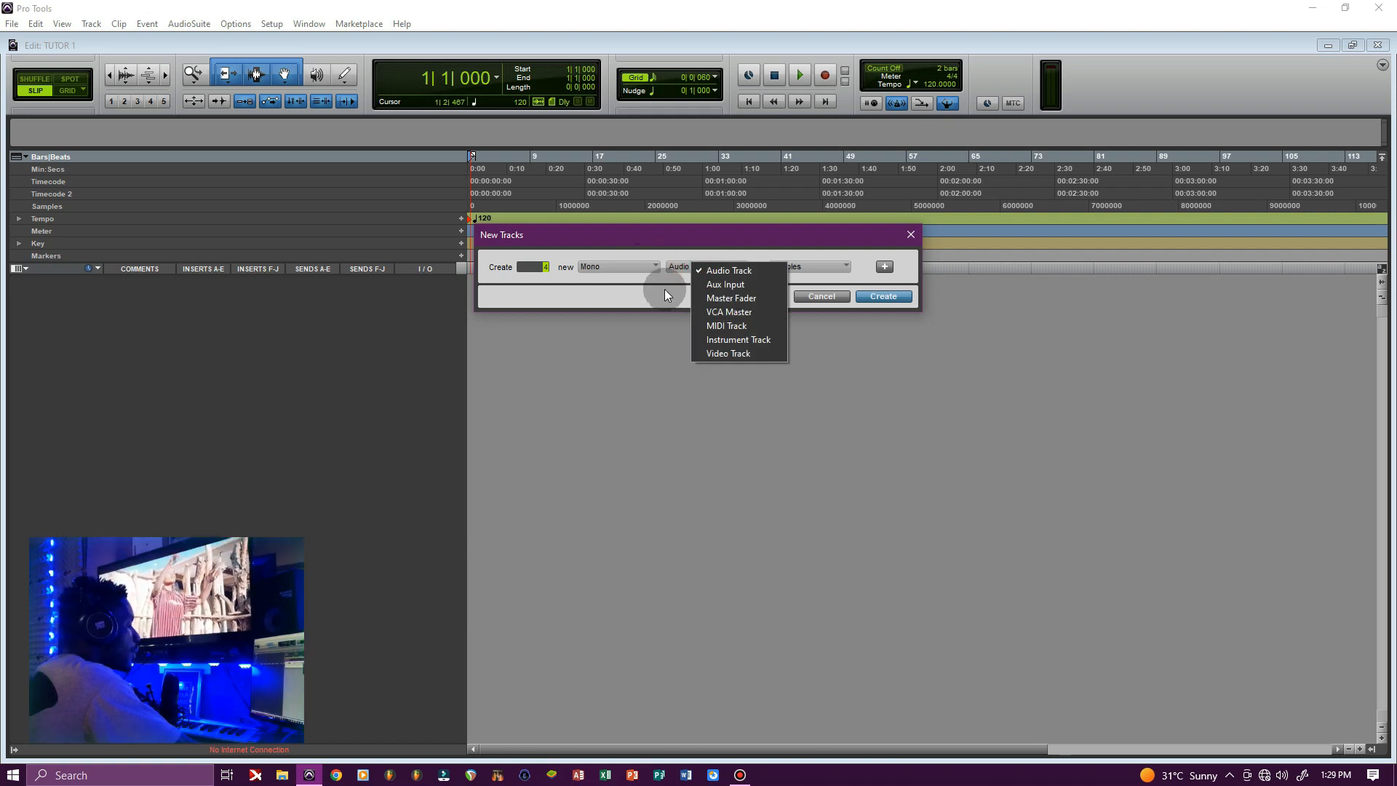
pyautogui.click(663, 288)
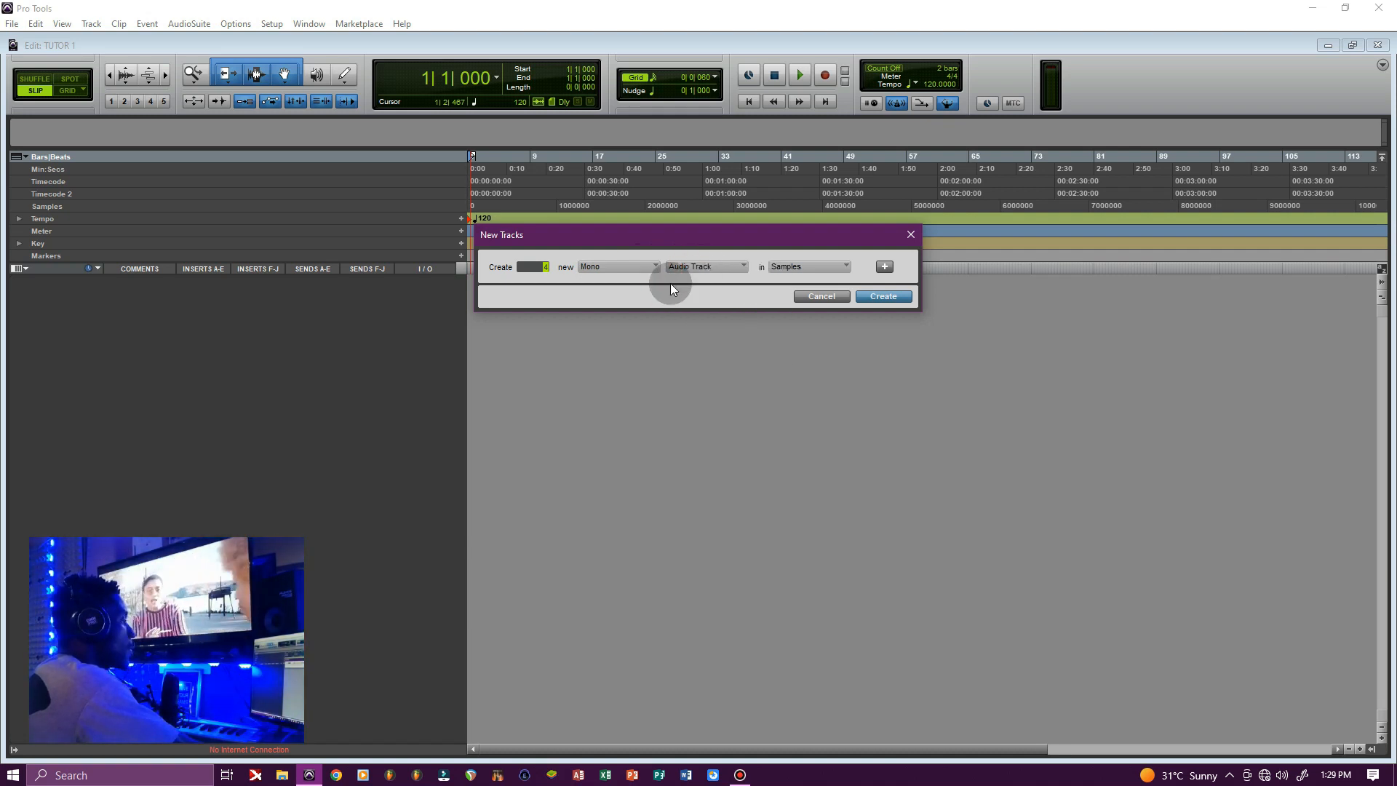
pyautogui.click(704, 268)
pyautogui.click(656, 281)
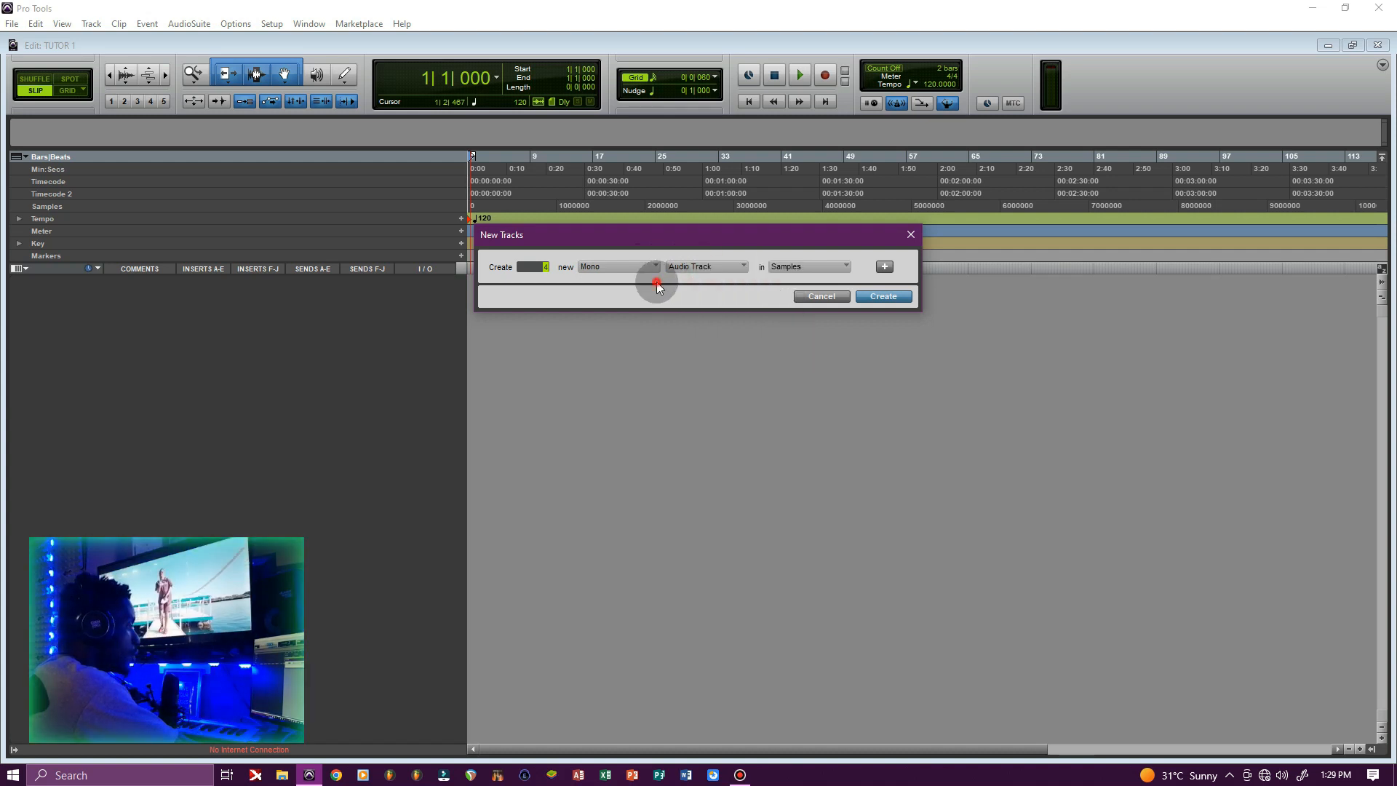
pyautogui.click(876, 298)
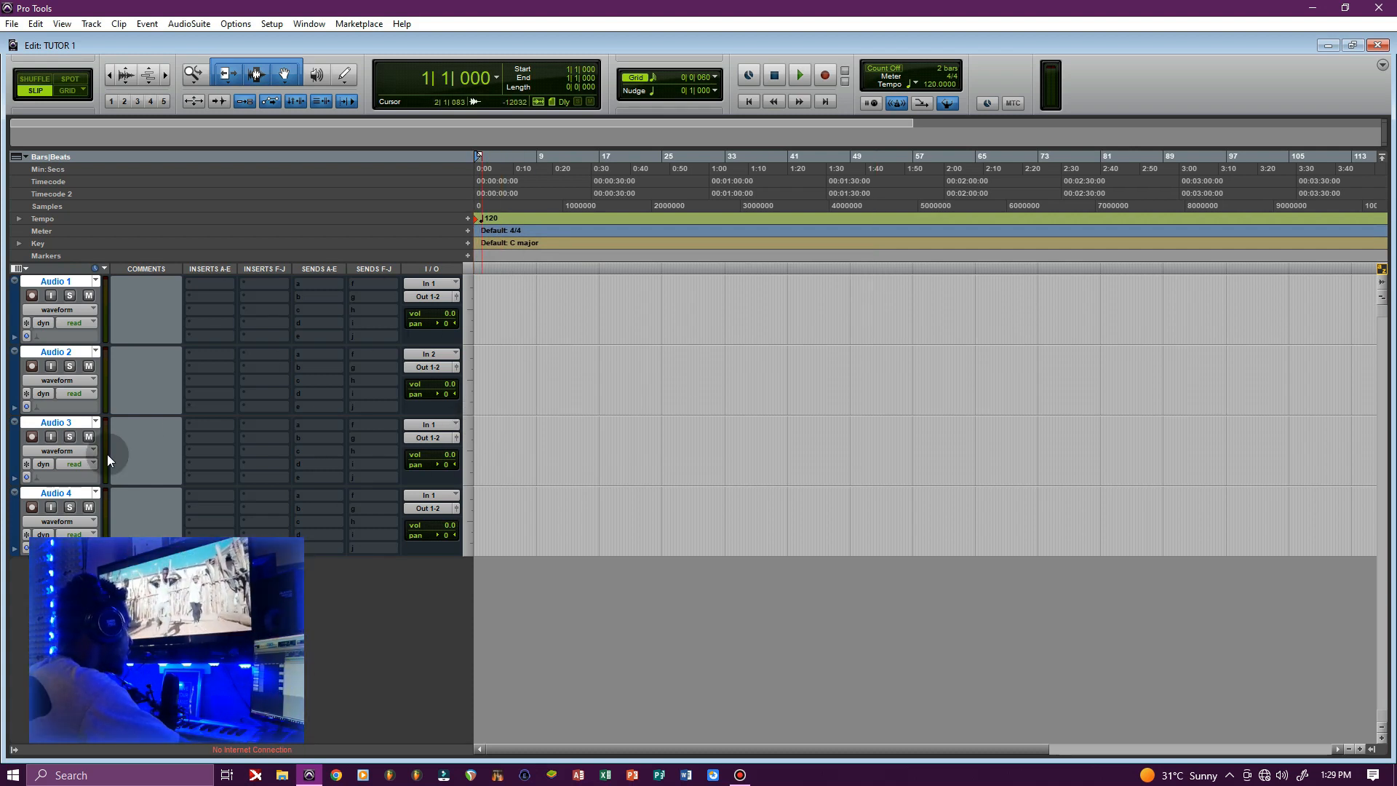
# Place the edit position in the Audio 1–4 timelines, dismissing the Audio 1 track menu
pyautogui.click(538, 313)
pyautogui.click(529, 538)
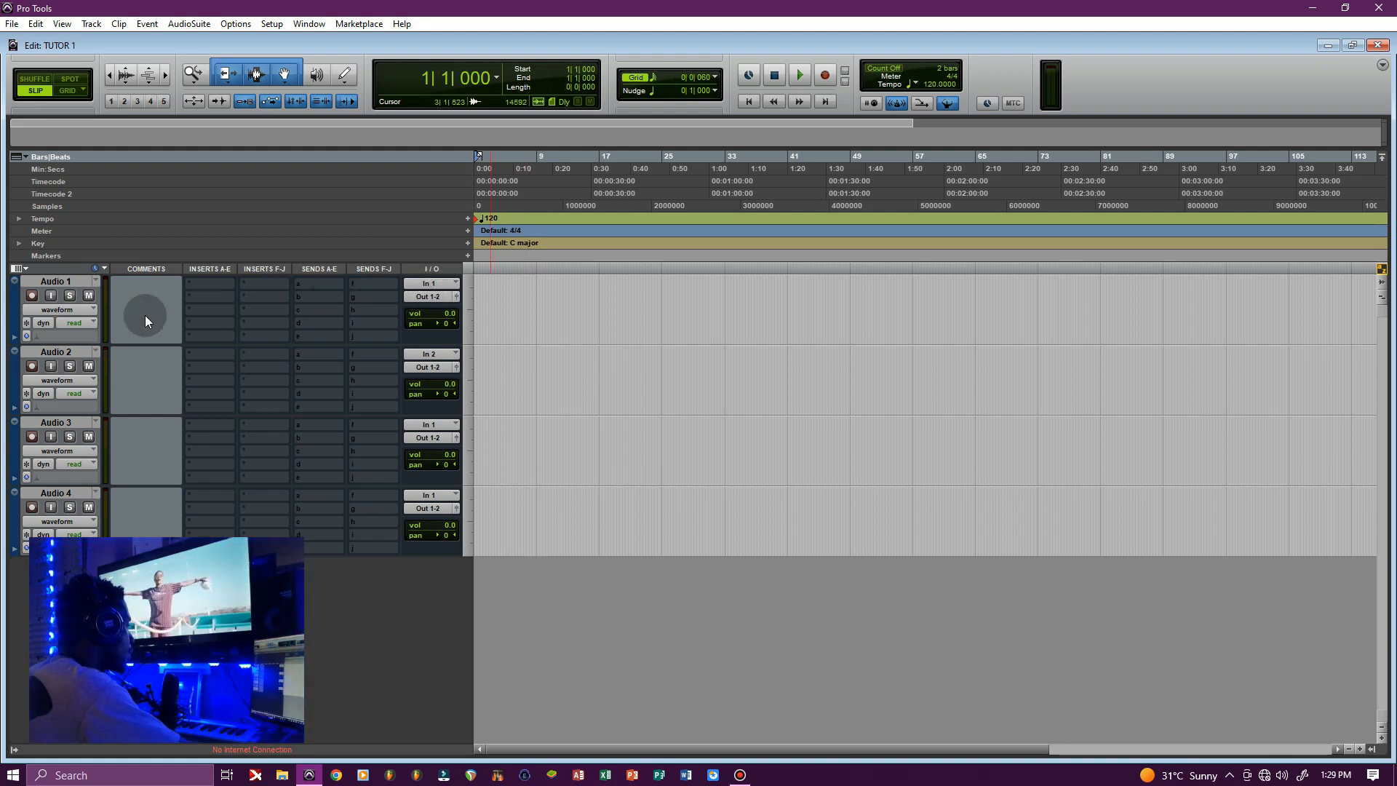
pyautogui.rightClick(67, 281)
pyautogui.click(582, 329)
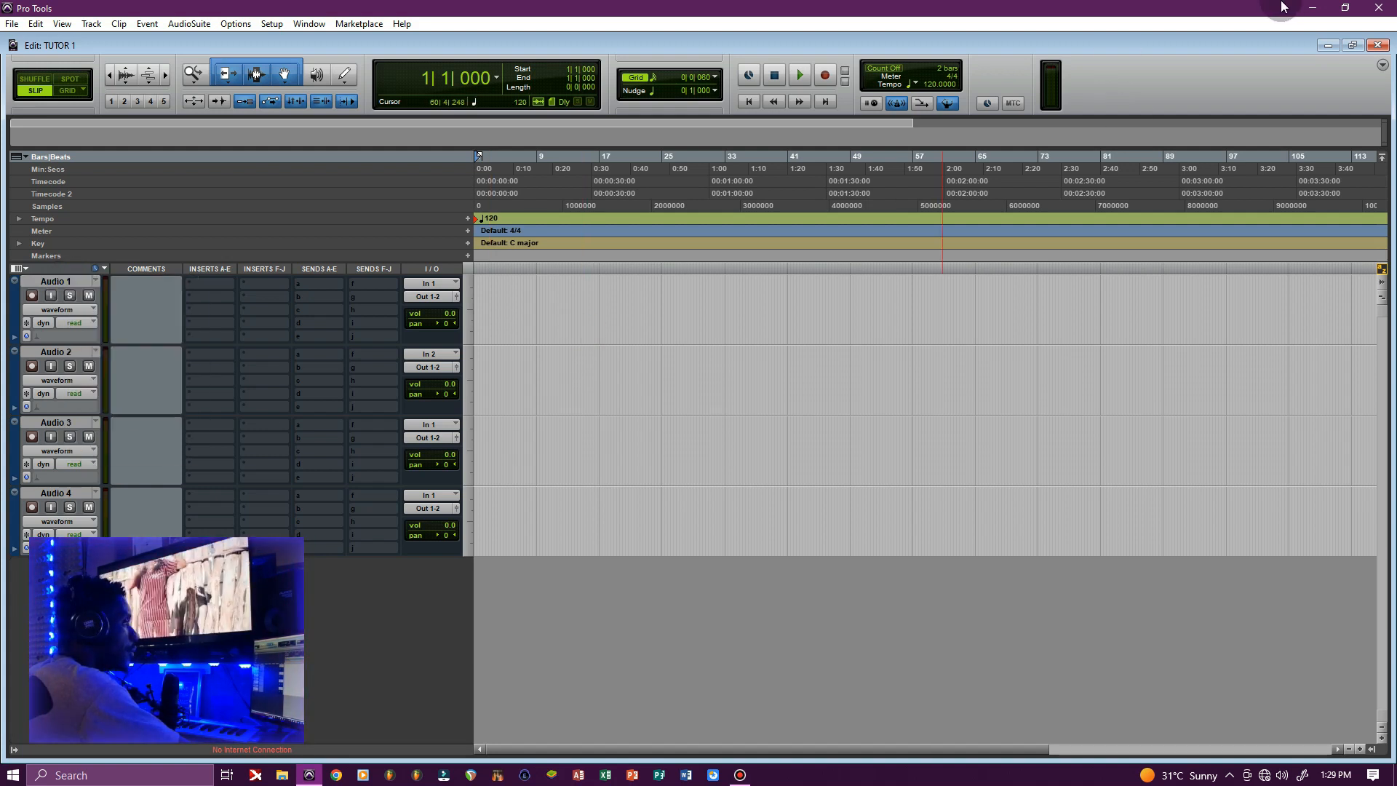
pyautogui.click(512, 365)
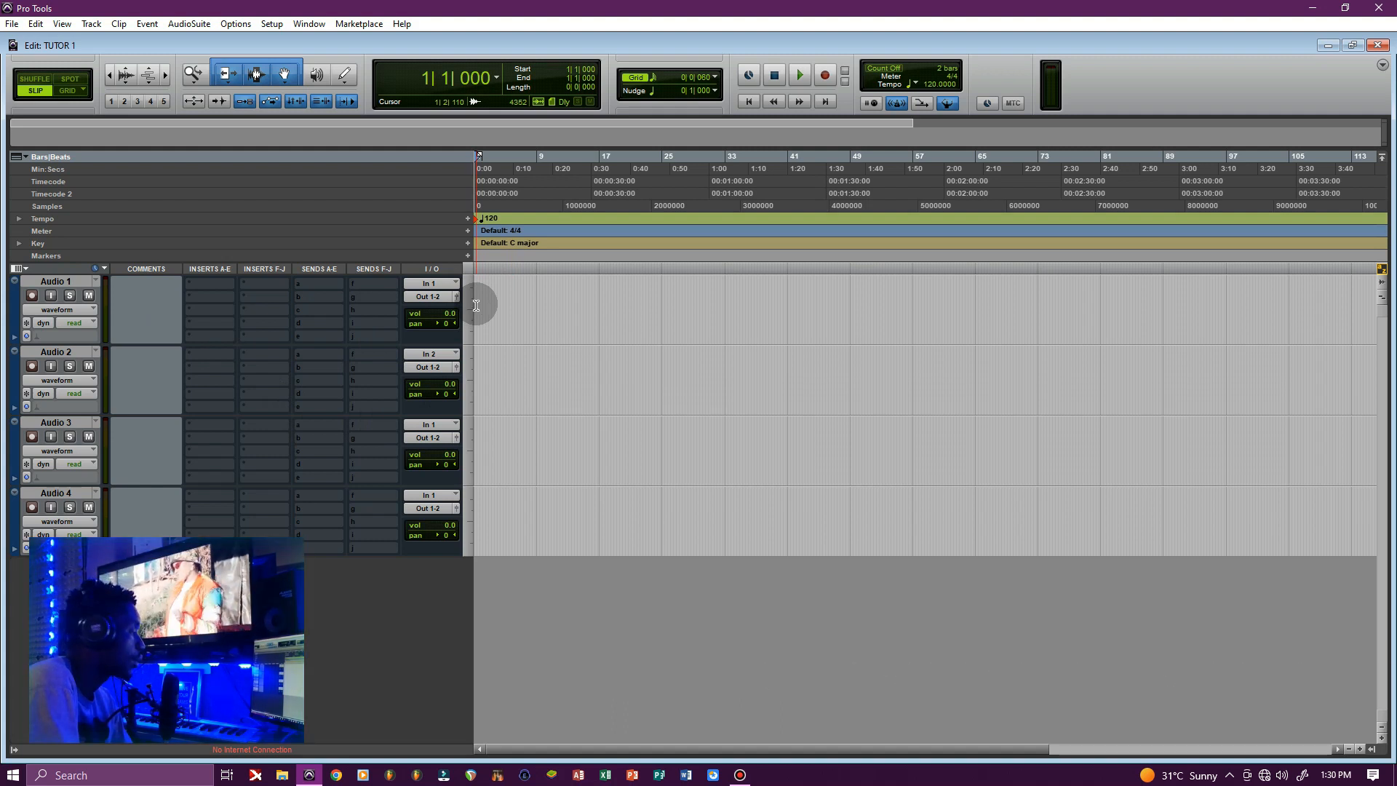
# Add one stereo audio track via Ctrl+Shift+N with the Stereo channel format
pyautogui.hotkey('ctrl', 'shift', 'n')
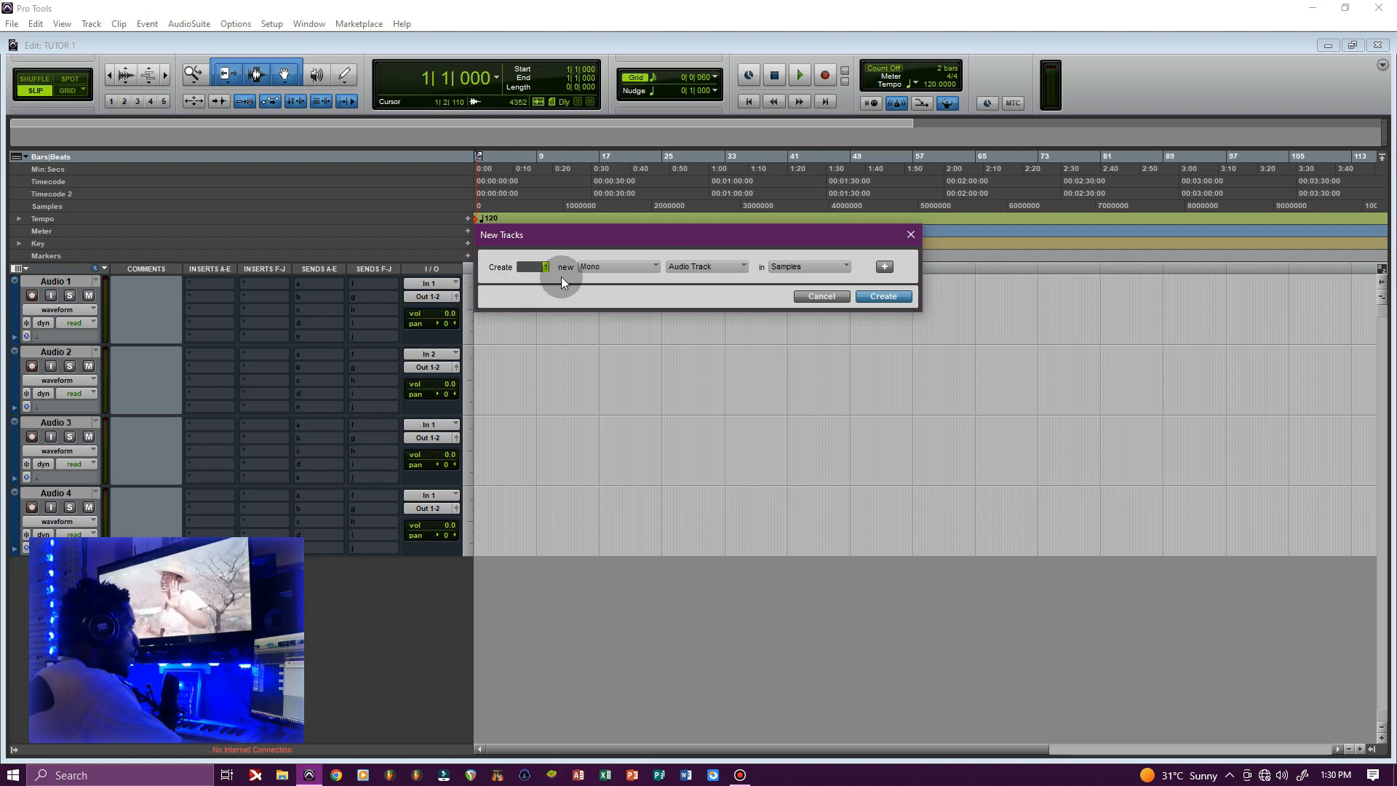
pyautogui.click(622, 272)
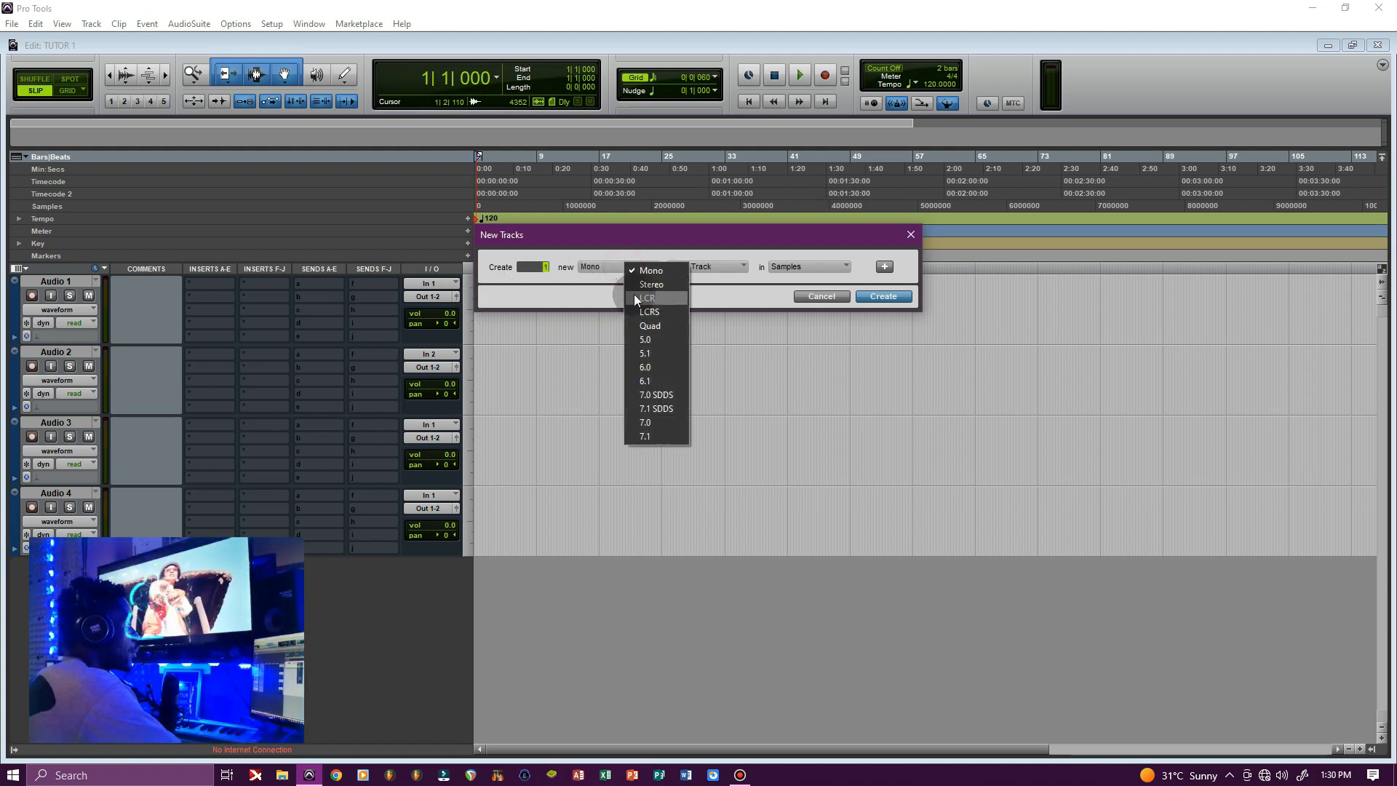
pyautogui.click(644, 284)
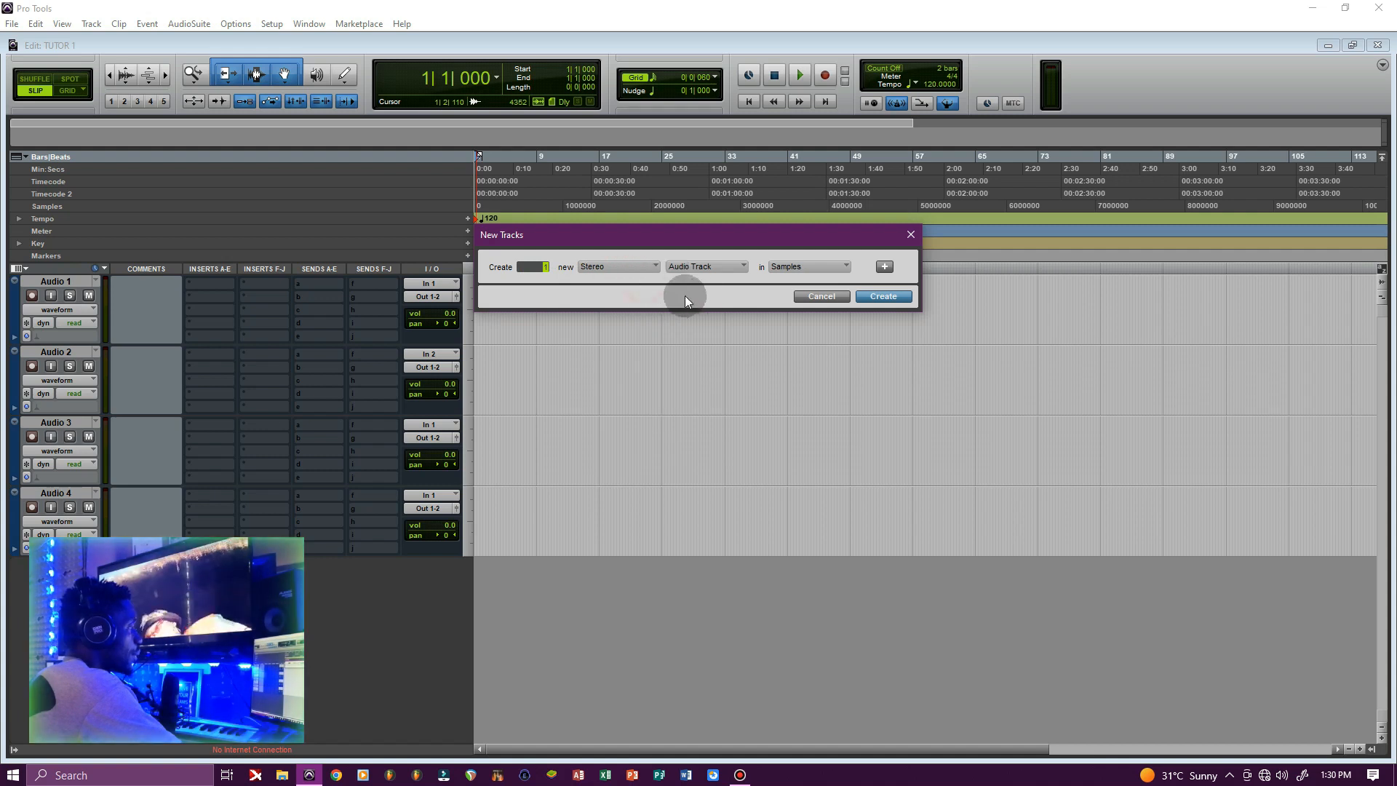
pyautogui.click(880, 297)
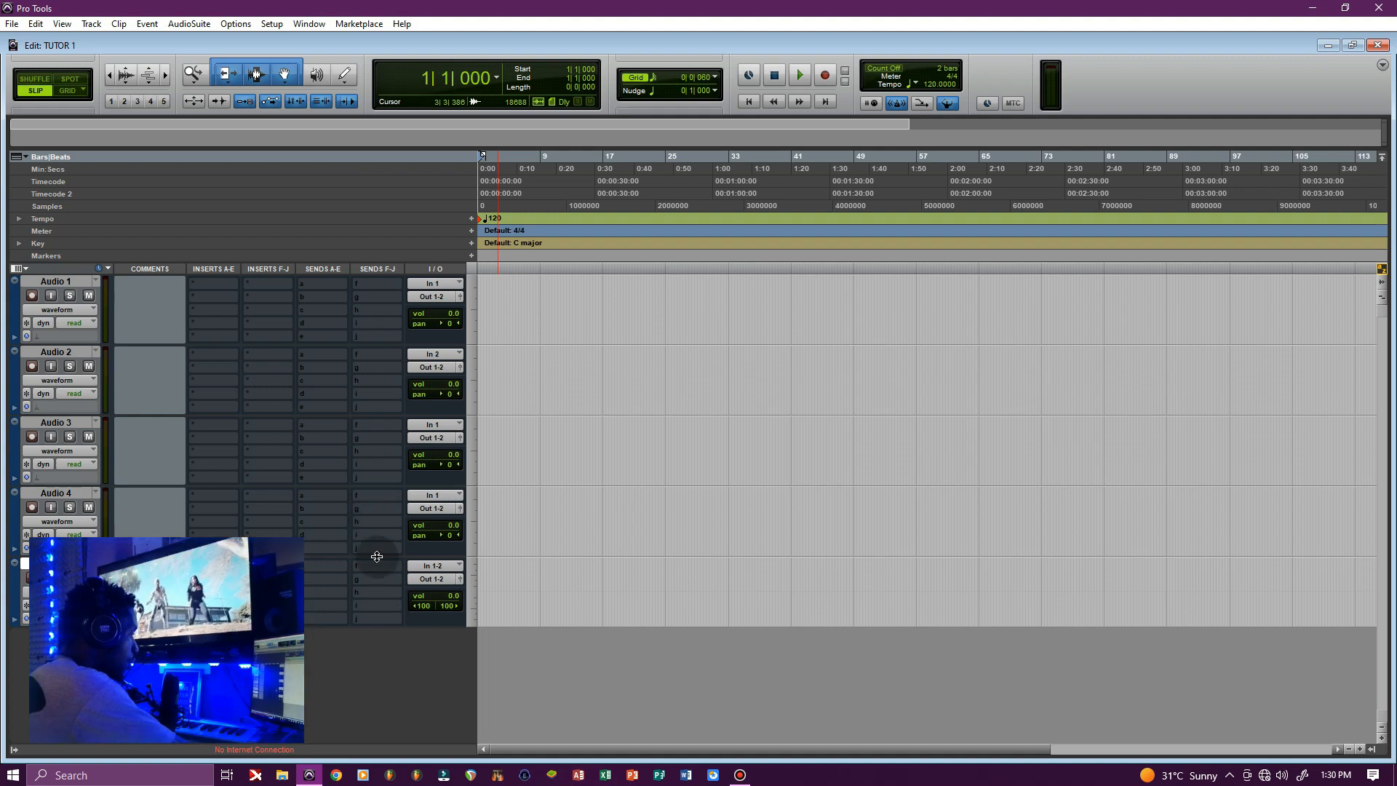
pyautogui.click(448, 536)
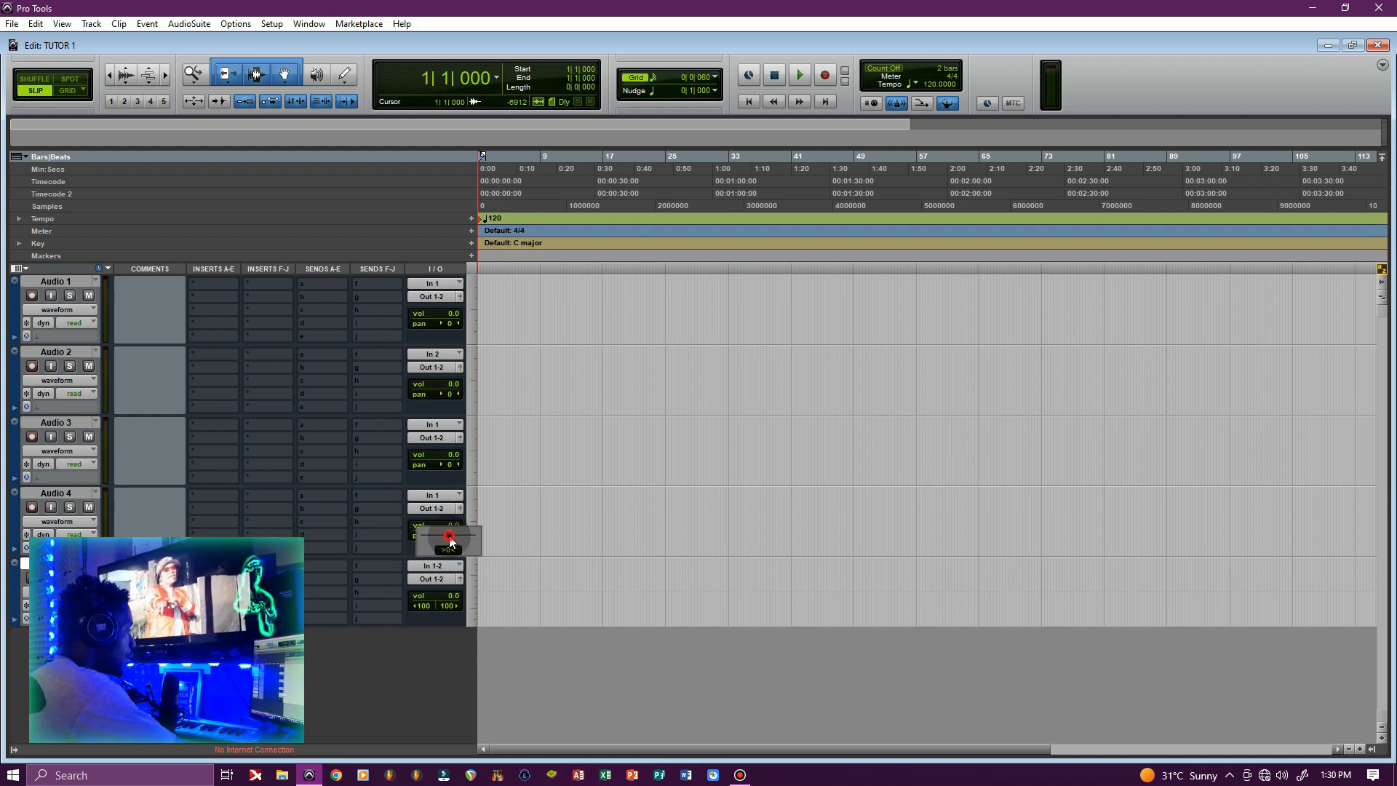
pyautogui.moveTo(448, 535)
pyautogui.mouseDown()
pyautogui.moveTo(422, 540)
pyautogui.moveTo(479, 543)
pyautogui.moveTo(448, 546)
pyautogui.mouseUp()
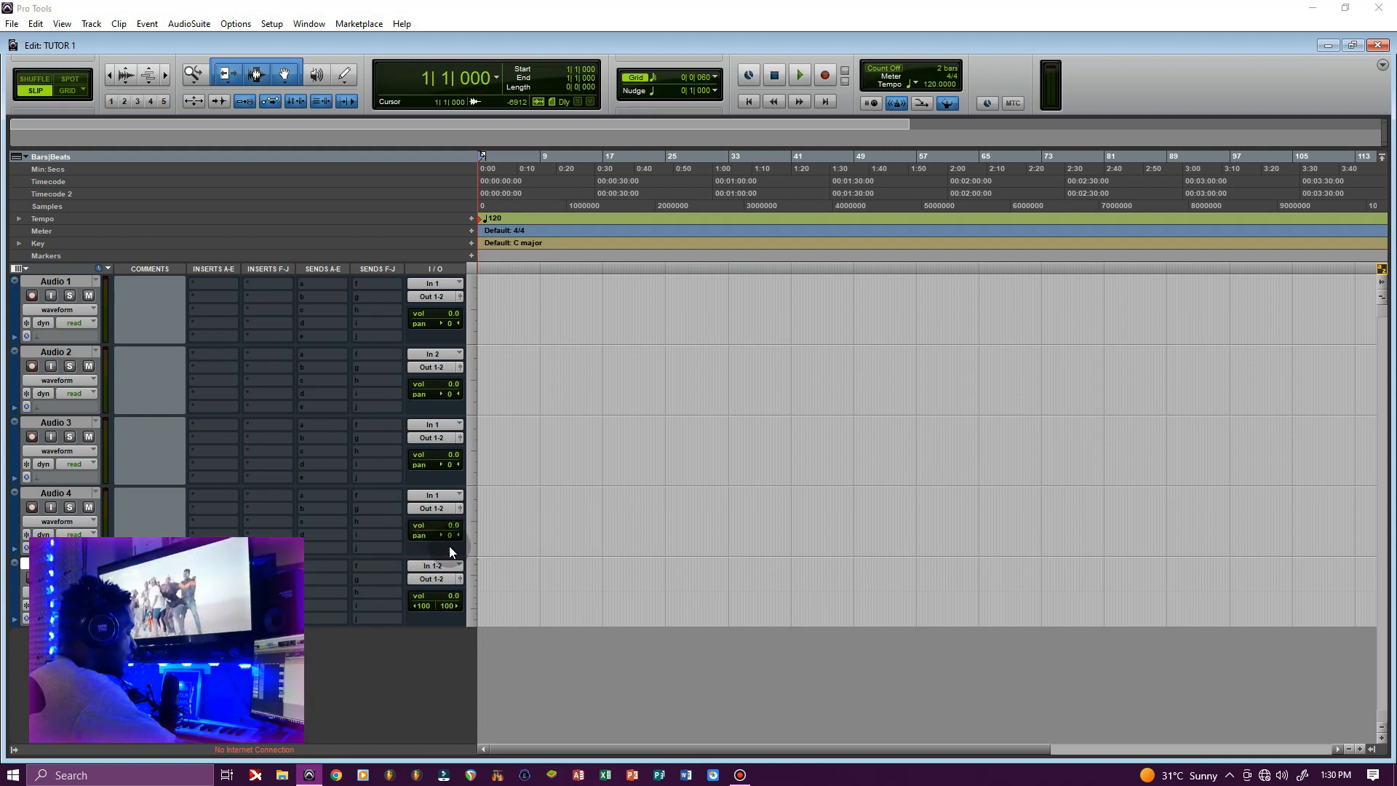
pyautogui.click(447, 607)
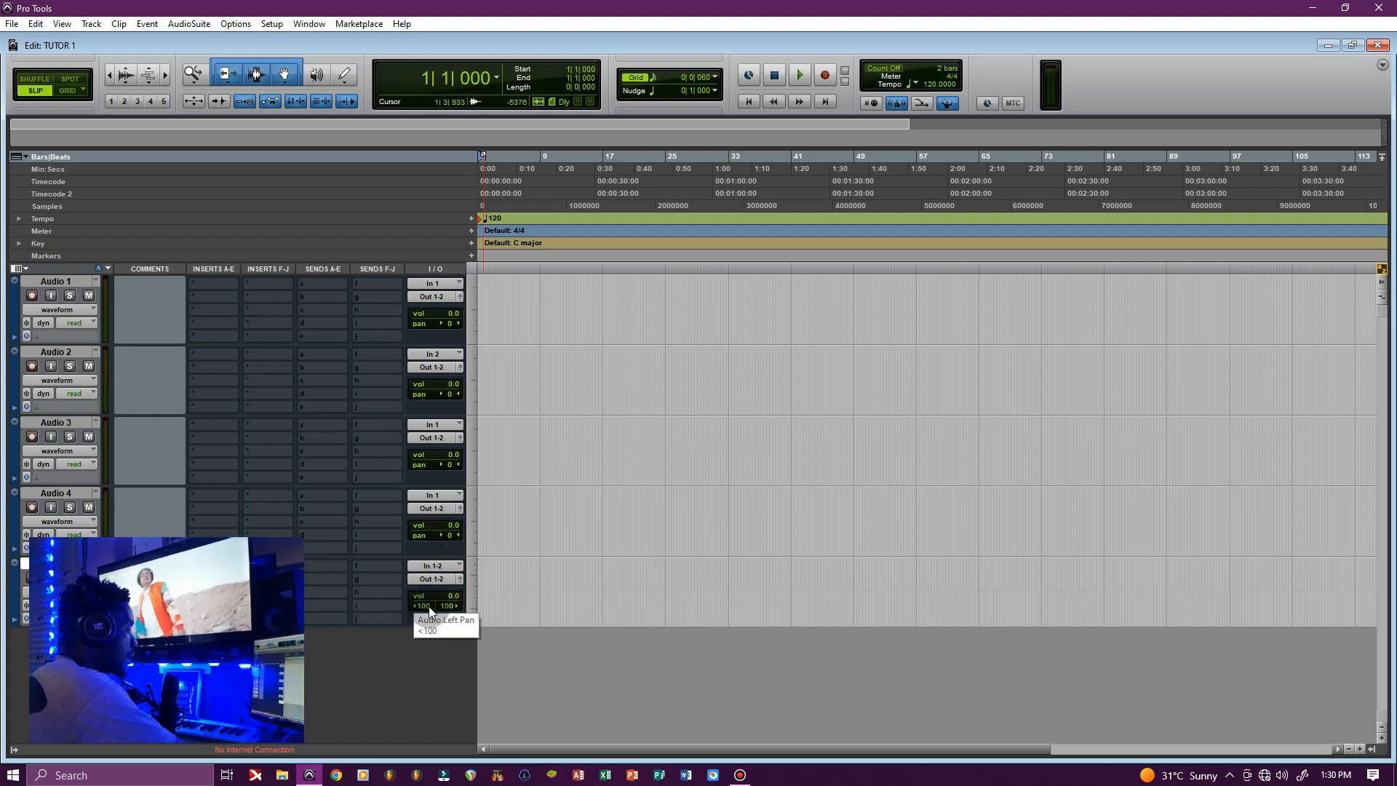
# Drag the Audio 5 track to the top of the track list
pyautogui.moveTo(499, 579); pyautogui.dragTo(483, 579)
pyautogui.click(502, 578)
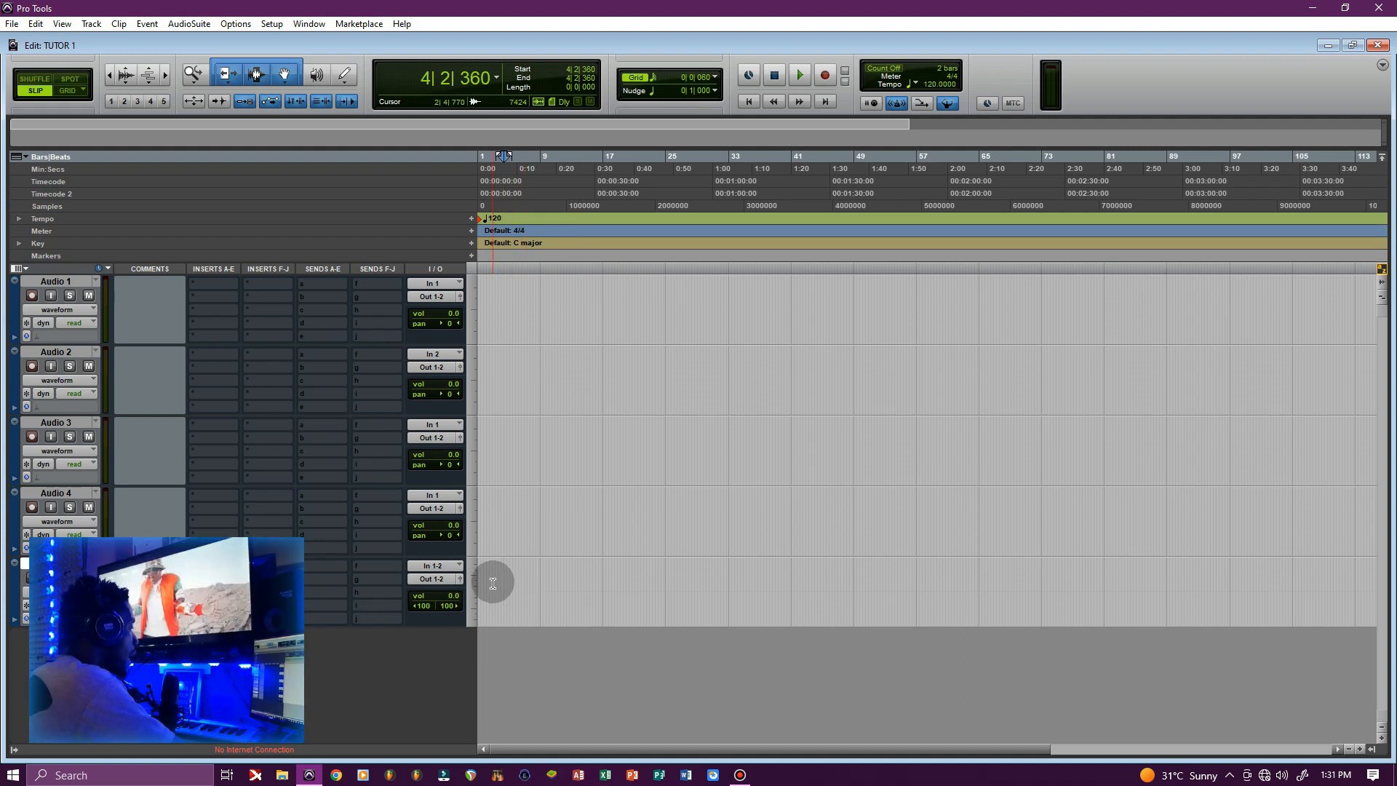
pyautogui.moveTo(18, 589); pyautogui.dragTo(33, 259)
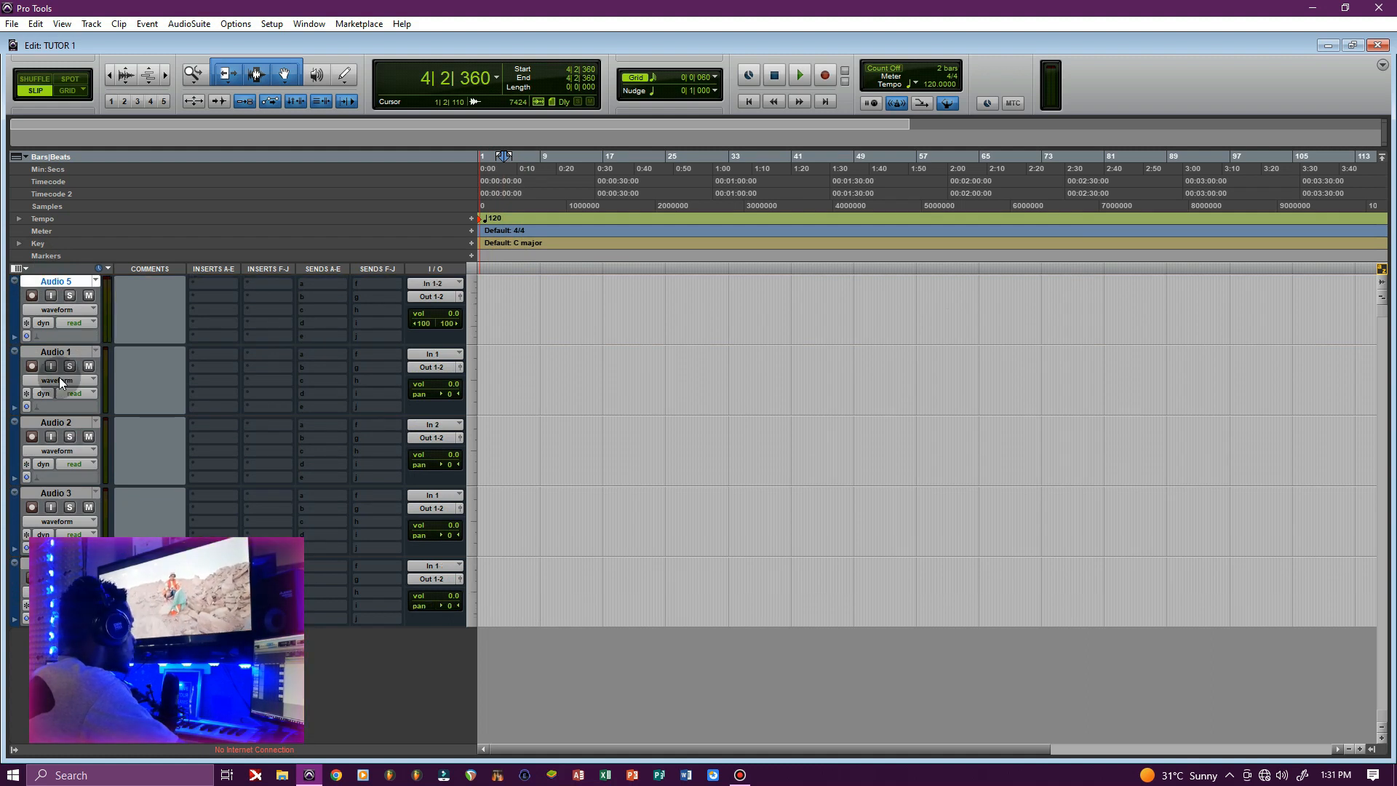
# Rename Audio 5 to BEAT, select it, and minimize Pro Tools
pyautogui.rightClick(57, 280)
pyautogui.click(90, 406)
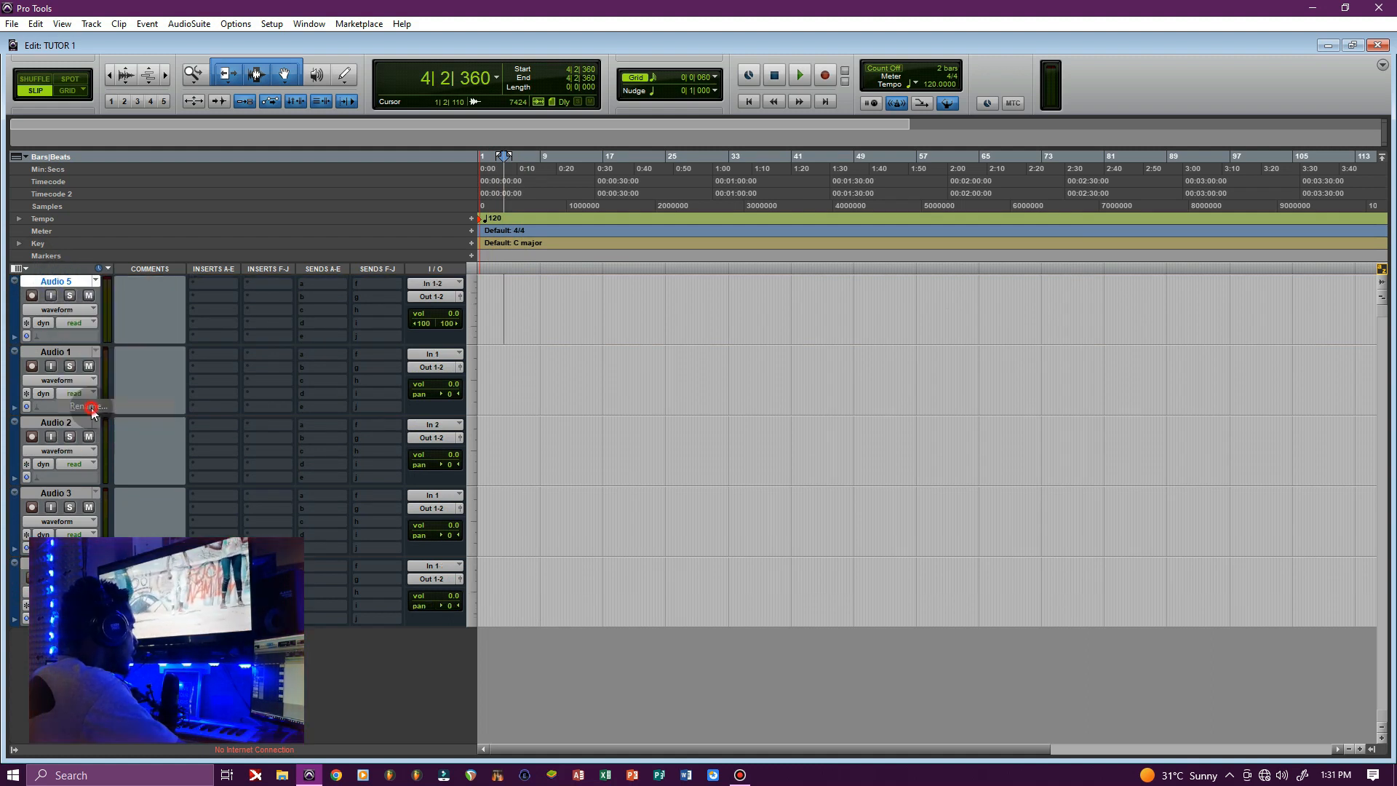
pyautogui.write('BEAT')
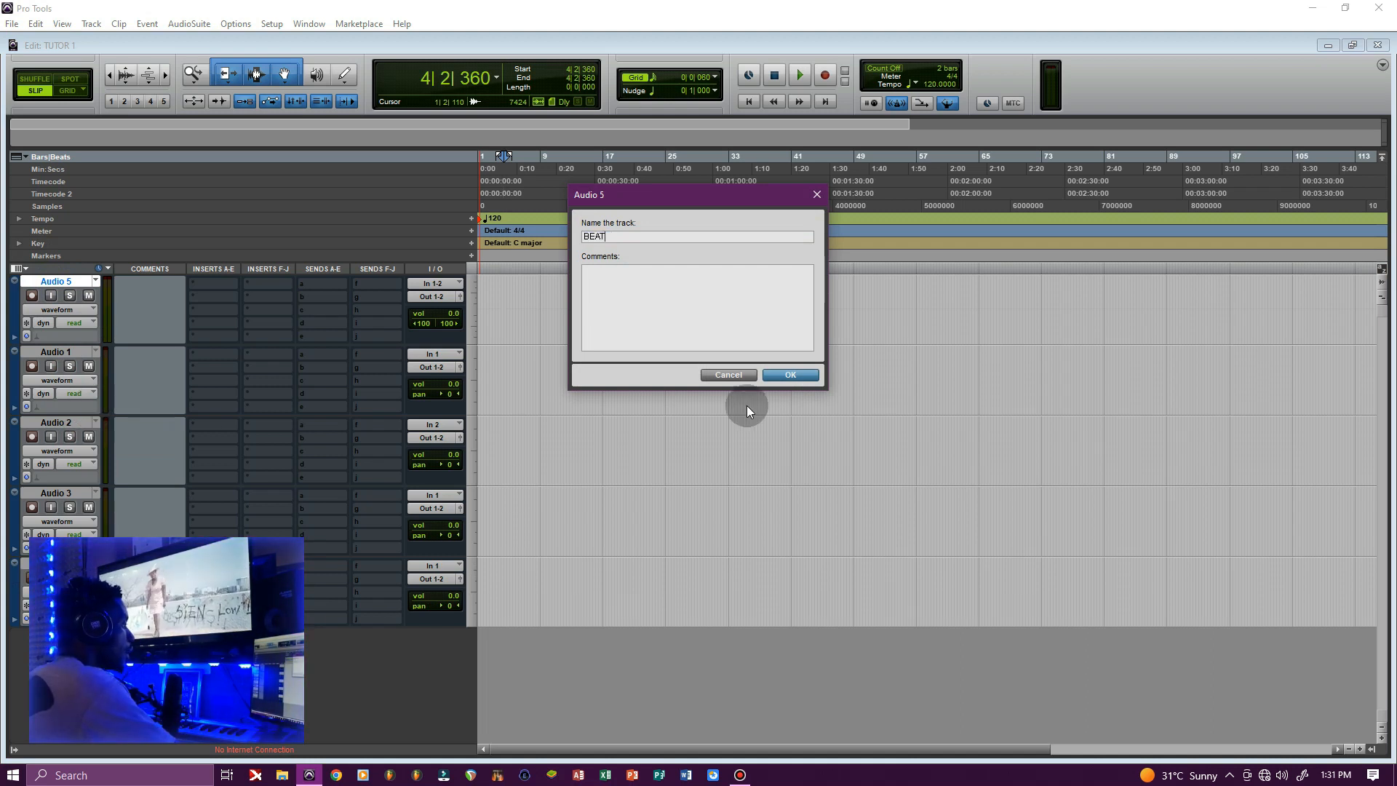
pyautogui.click(767, 373)
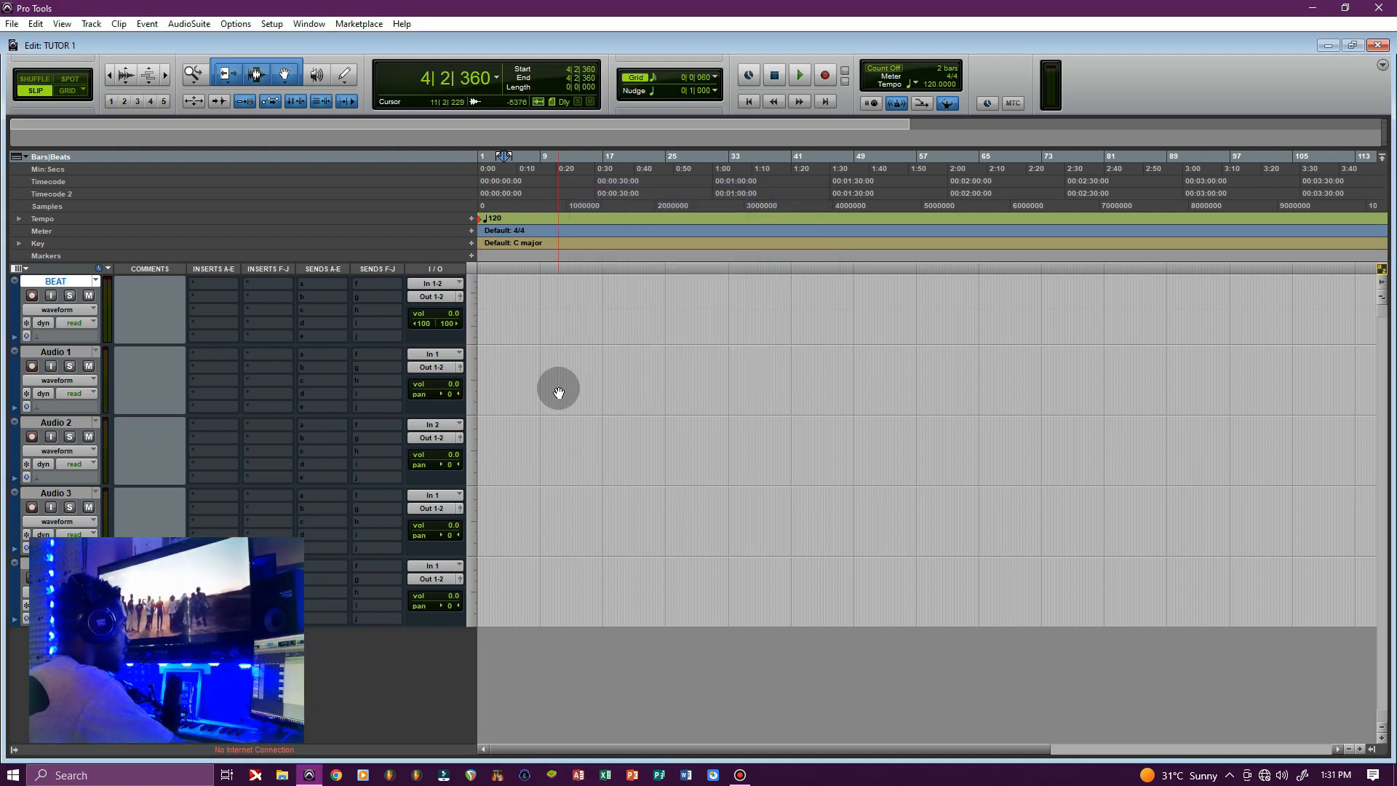
pyautogui.click(52, 283)
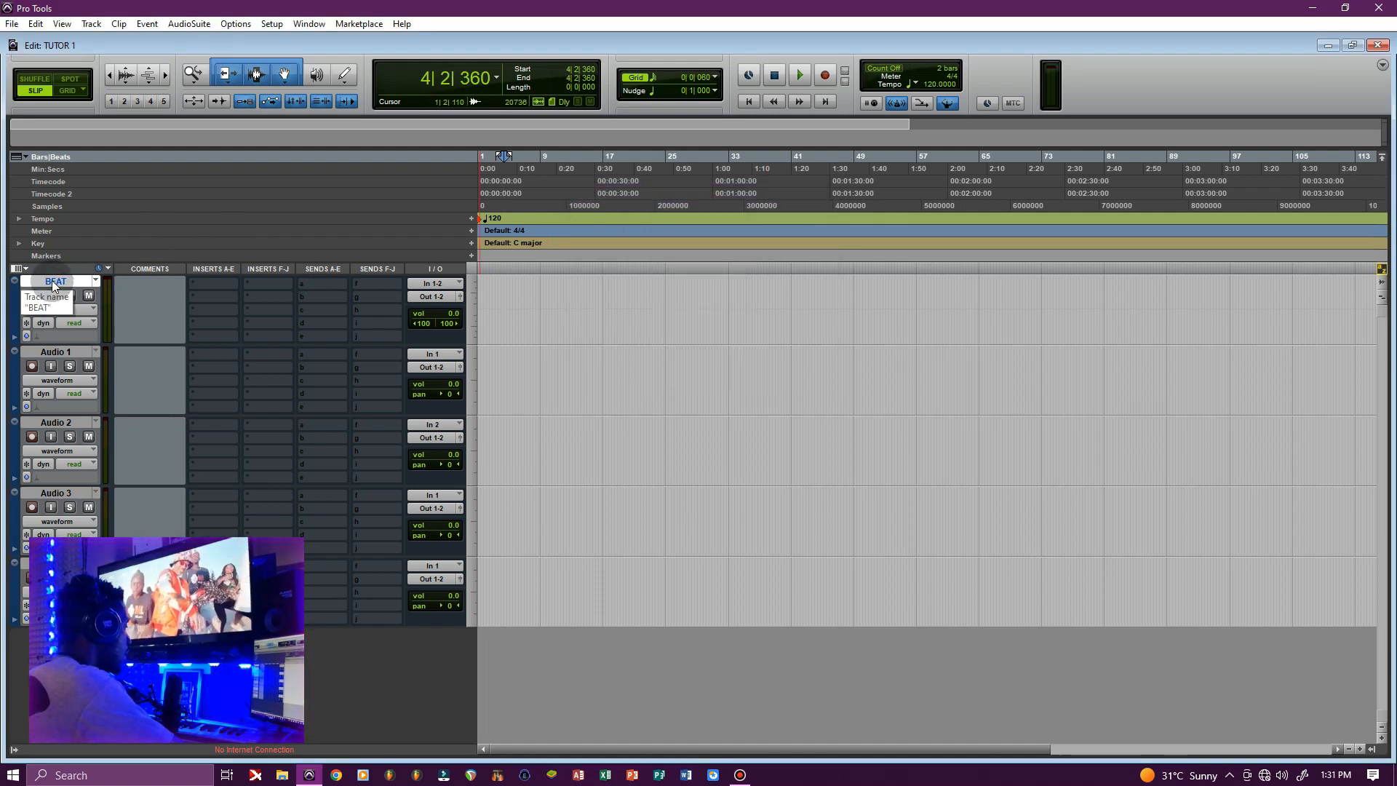
pyautogui.click(1307, 11)
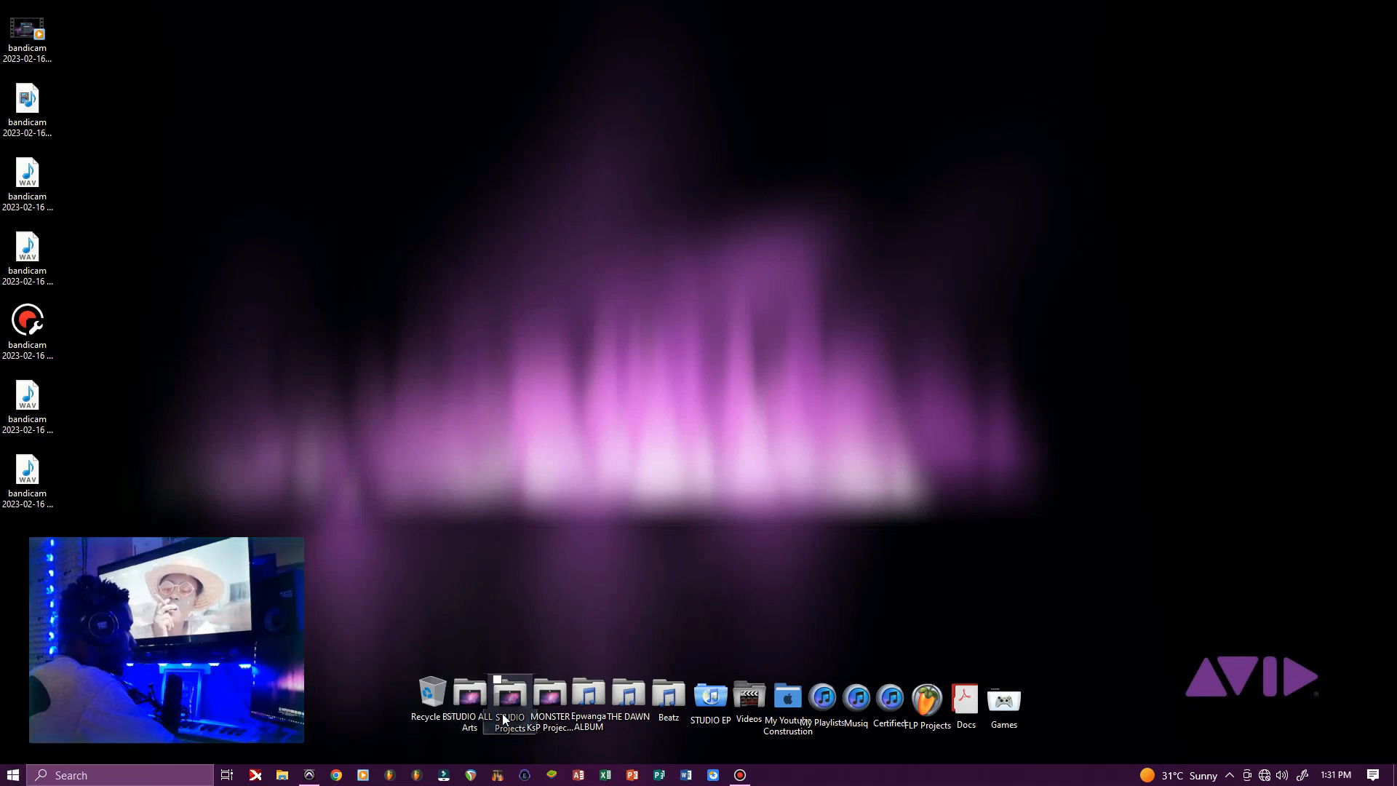
# Open and dismiss Windows search, leaving the desktop showing
pyautogui.click(120, 775)
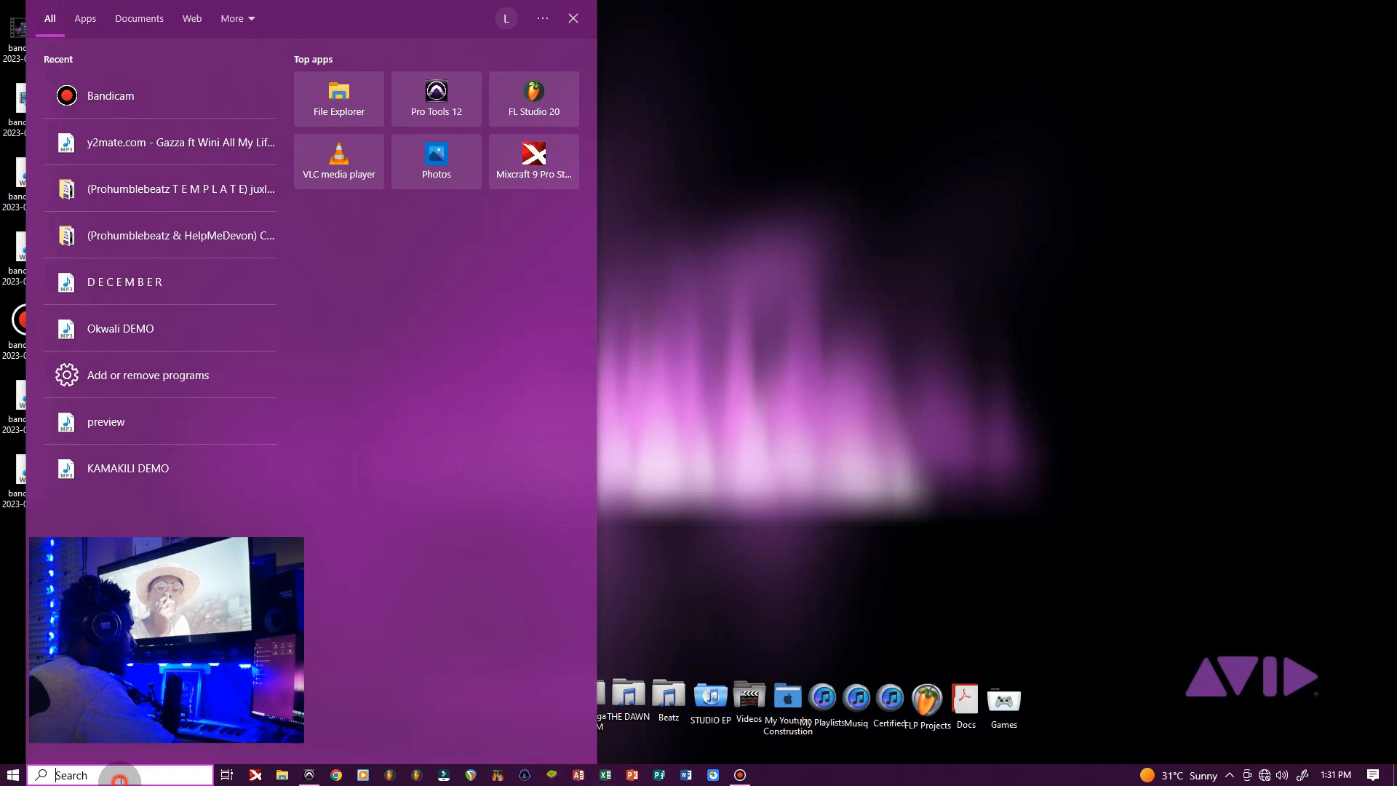
pyautogui.click(929, 345)
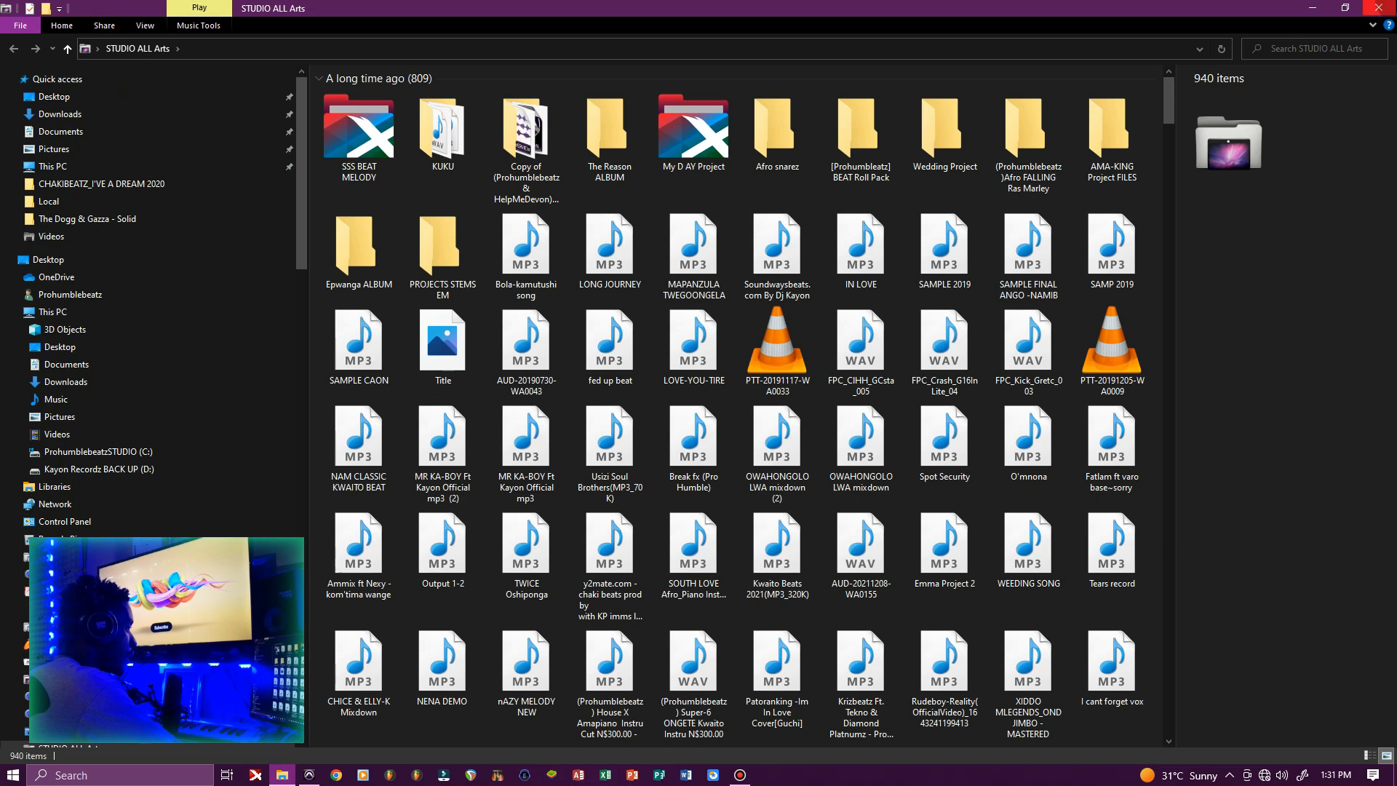
# Close the STUDIO ALL Arts window and open the STUDIO Projects desktop folder
pyautogui.click(1377, 8)
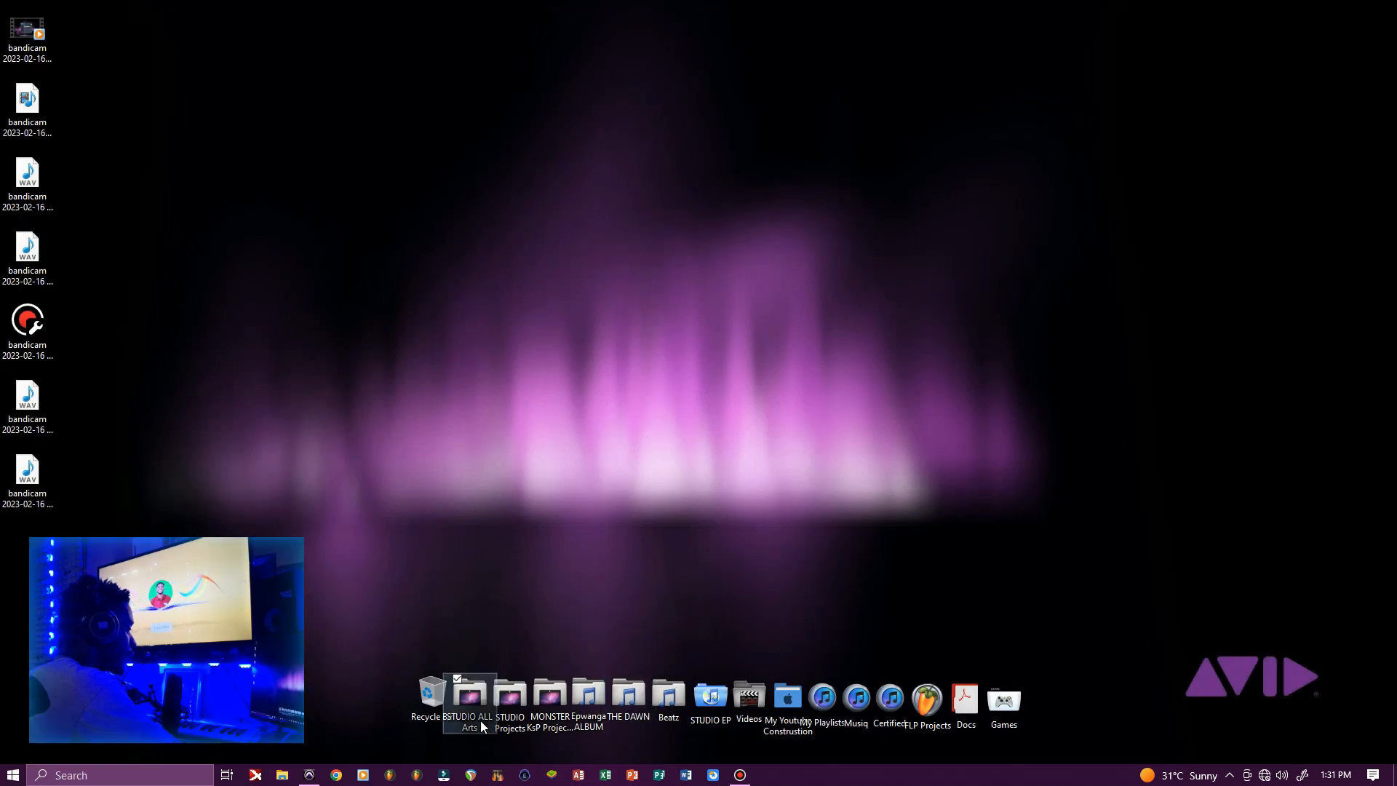
pyautogui.doubleClick(507, 717)
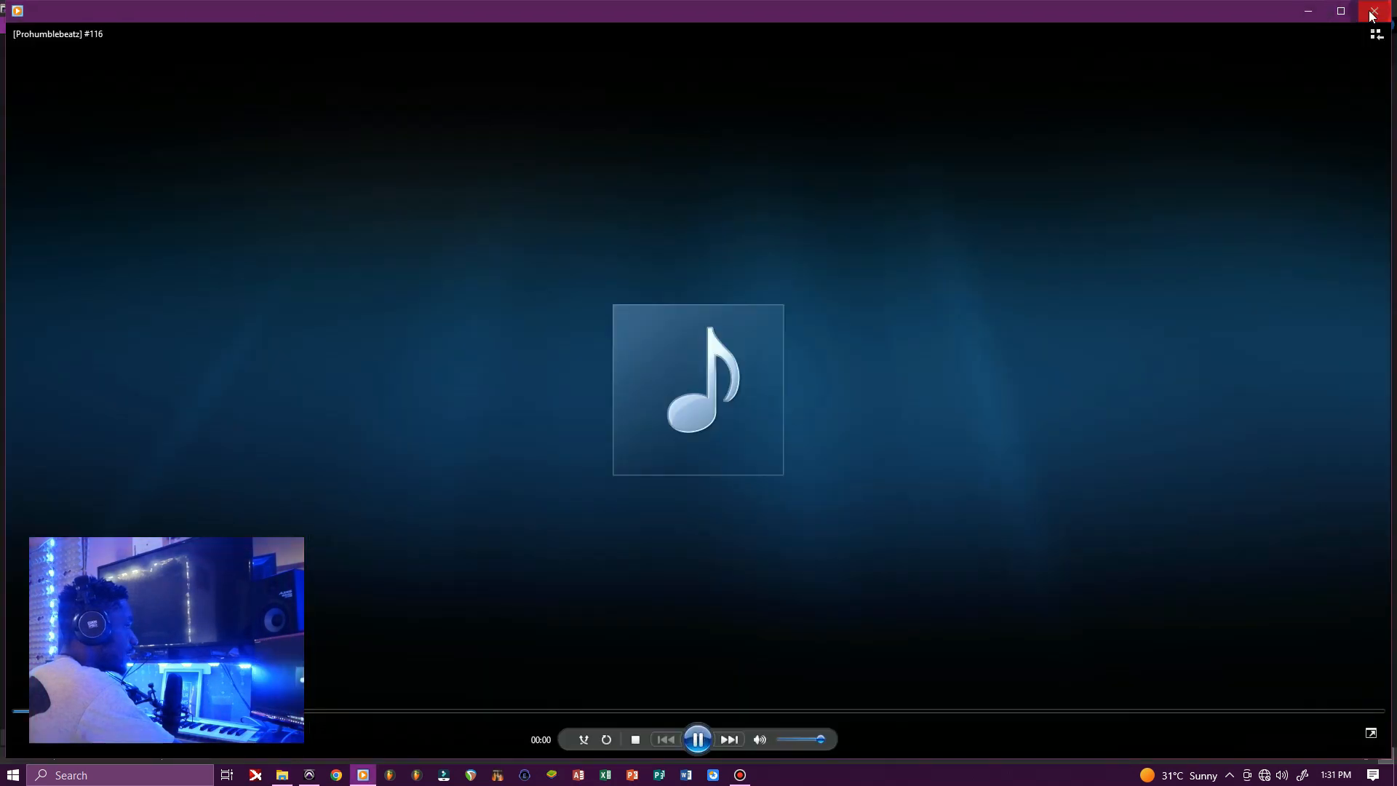
# Close the beat preview, drop the #116 MP3 onto the BEAT track and slide it to bar 1
pyautogui.click(1377, 10)
pyautogui.moveTo(617, 126); pyautogui.dragTo(517, 307)
pyautogui.click(596, 376)
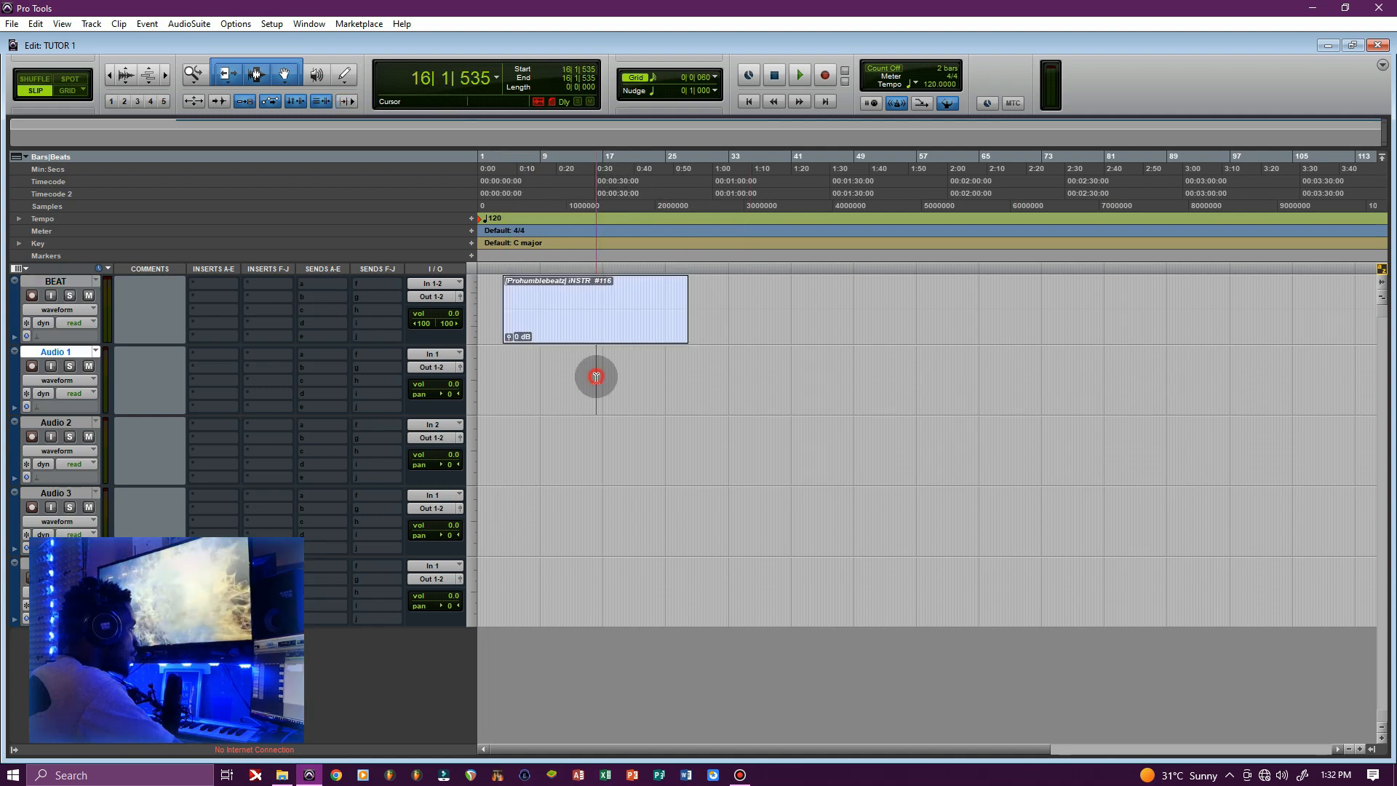
pyautogui.moveTo(623, 325); pyautogui.dragTo(499, 332)
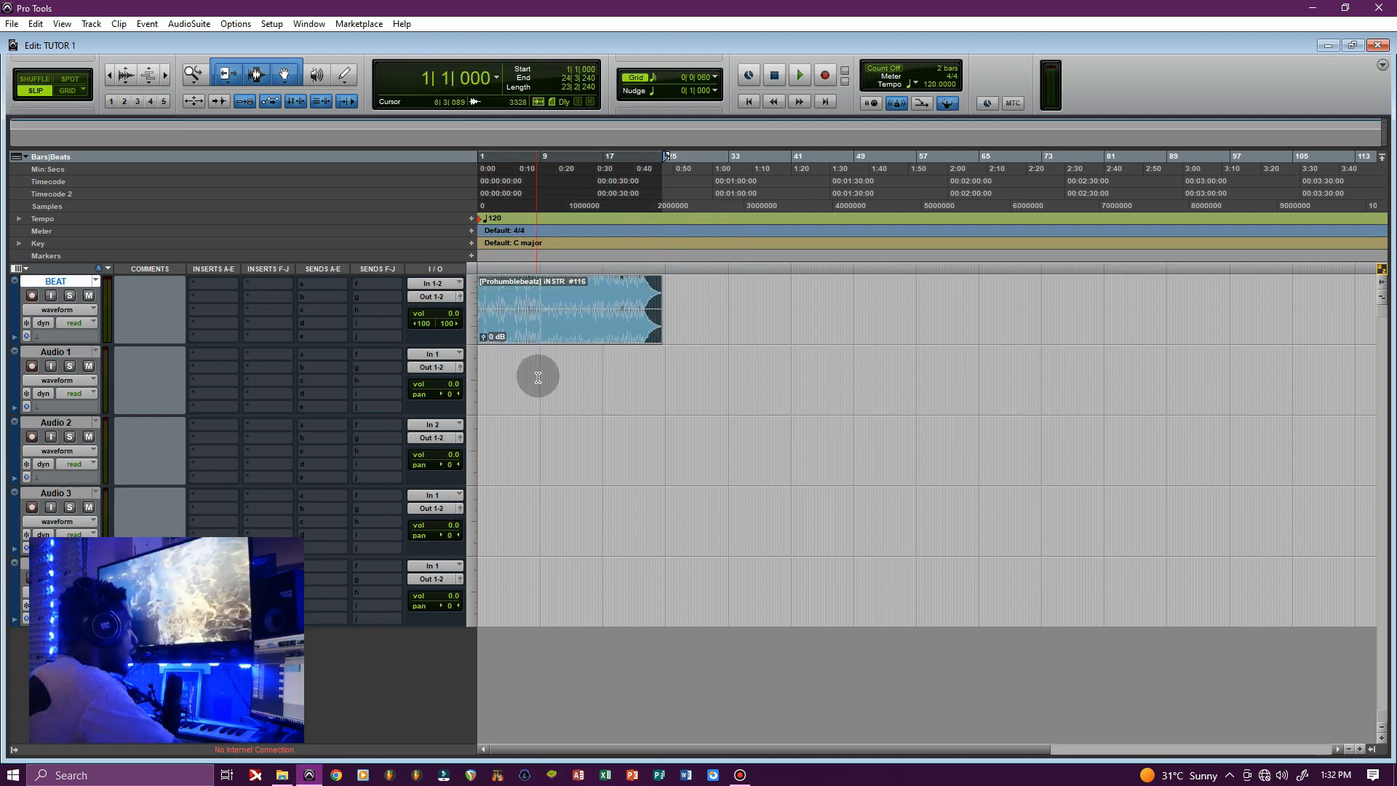
pyautogui.click(524, 331)
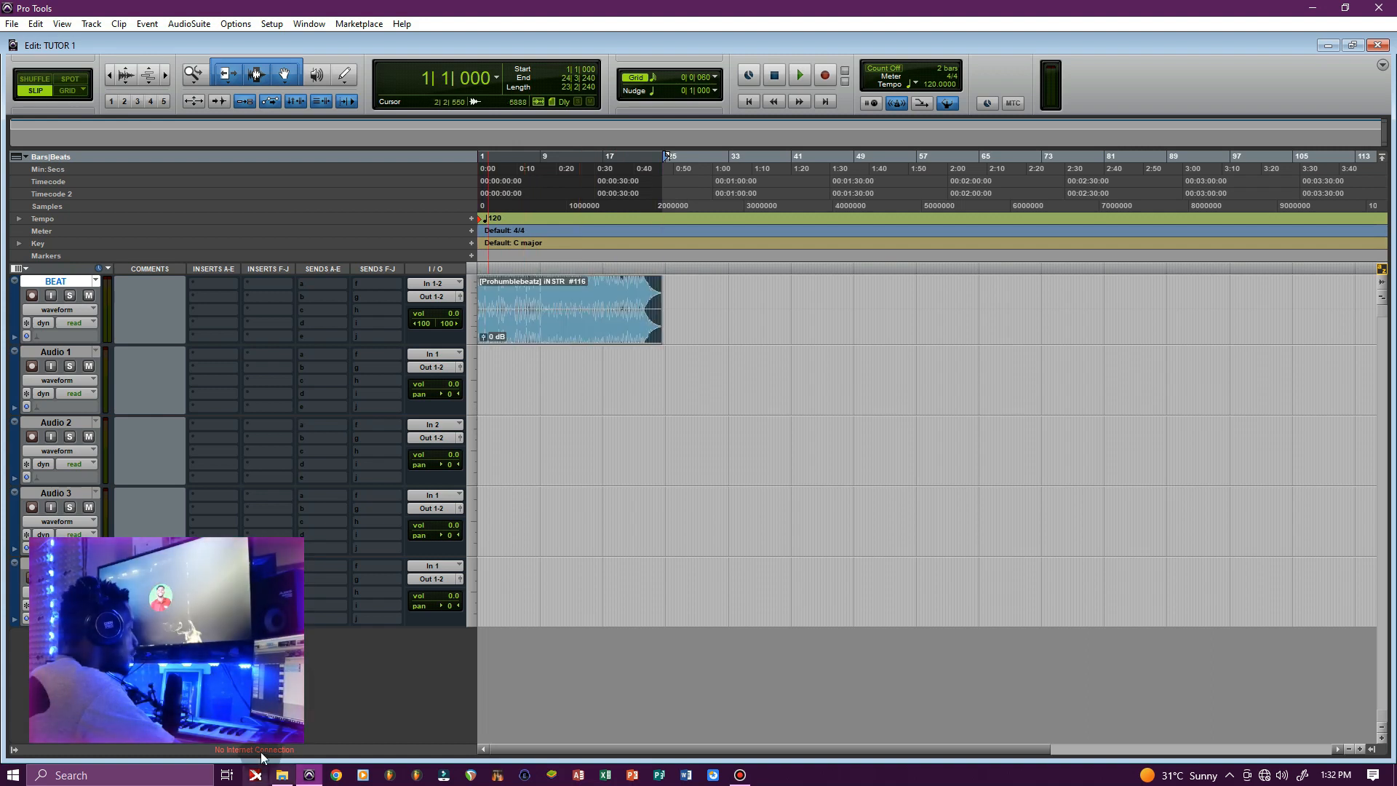
# Bring the #116 MP3 into Pro Tools again, then deselect the beat clip
pyautogui.click(280, 776)
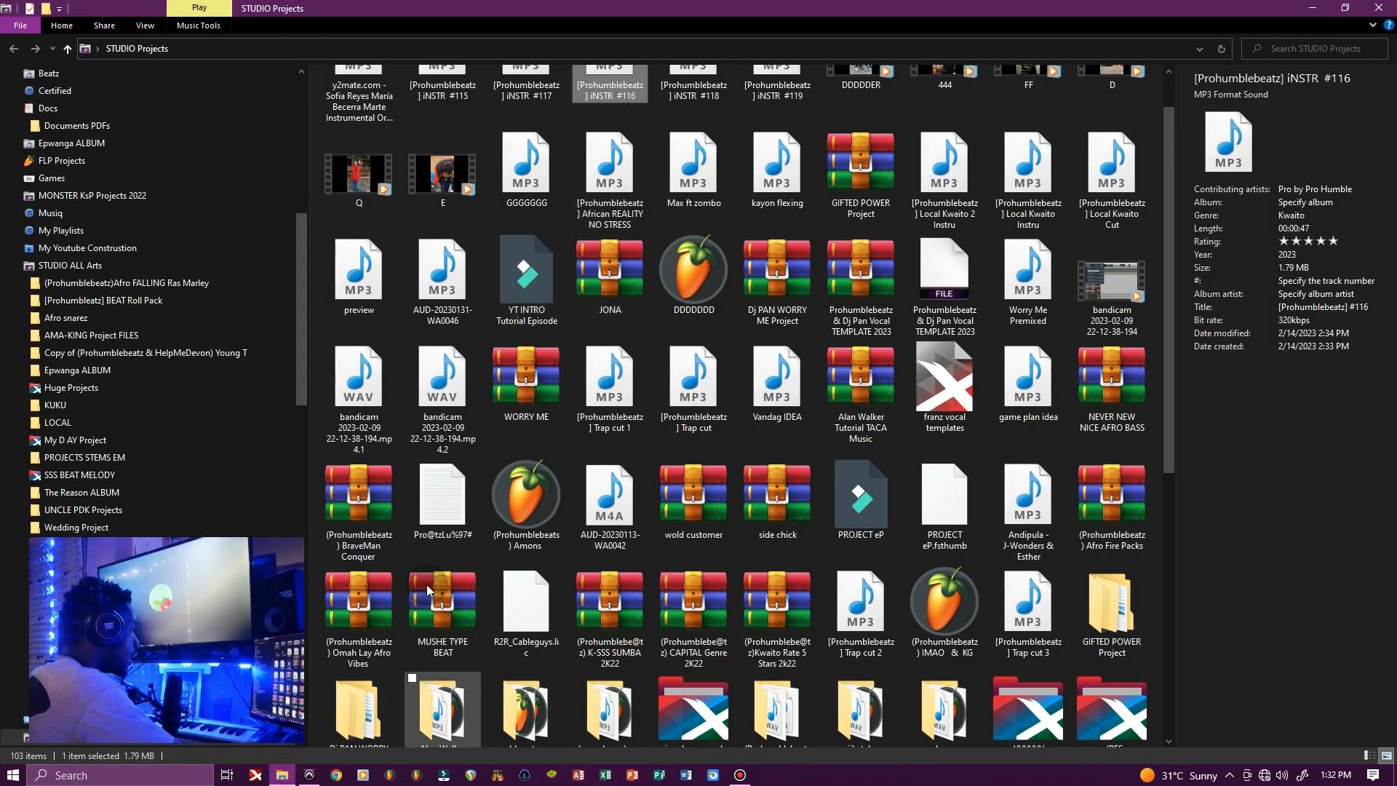
pyautogui.moveTo(610, 84); pyautogui.dragTo(720, 489)
pyautogui.click(519, 381)
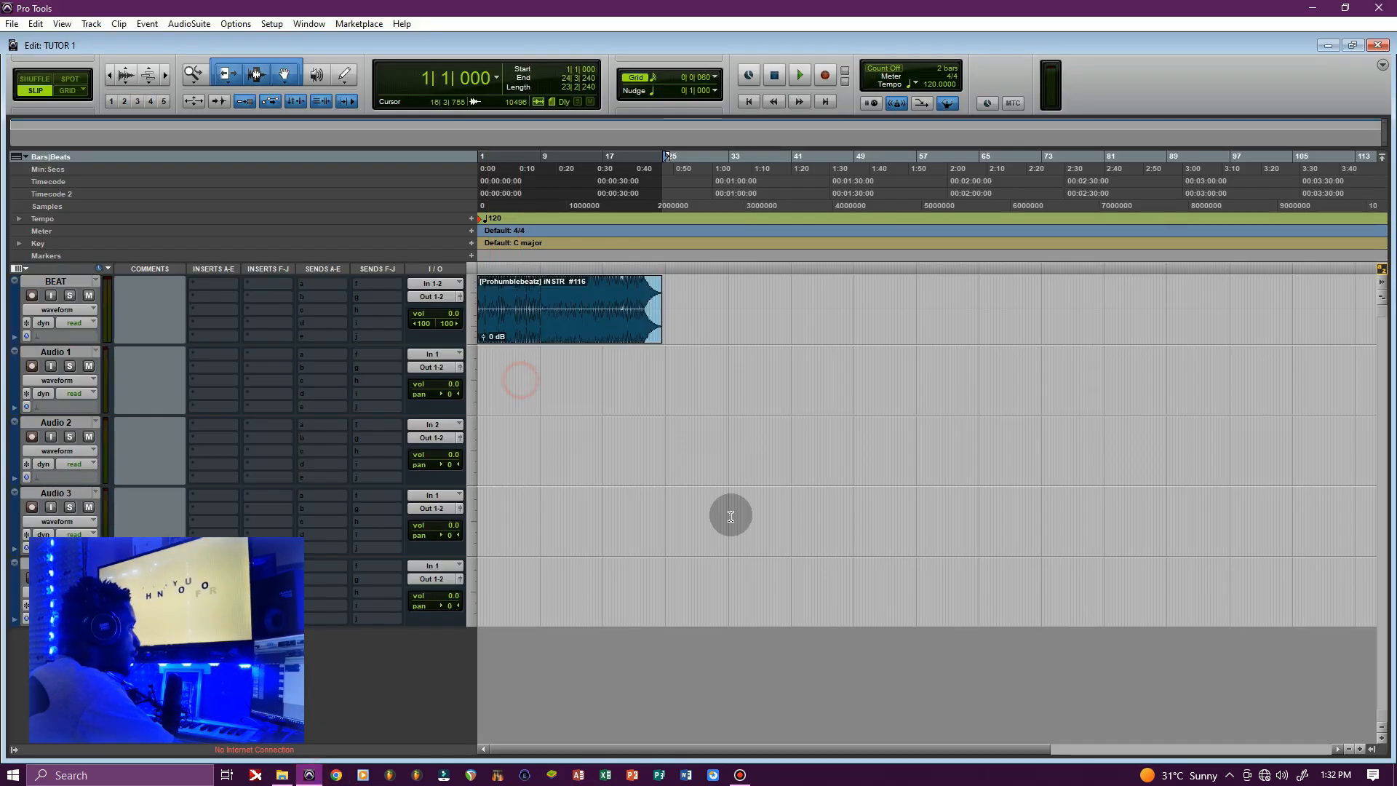
pyautogui.click(737, 777)
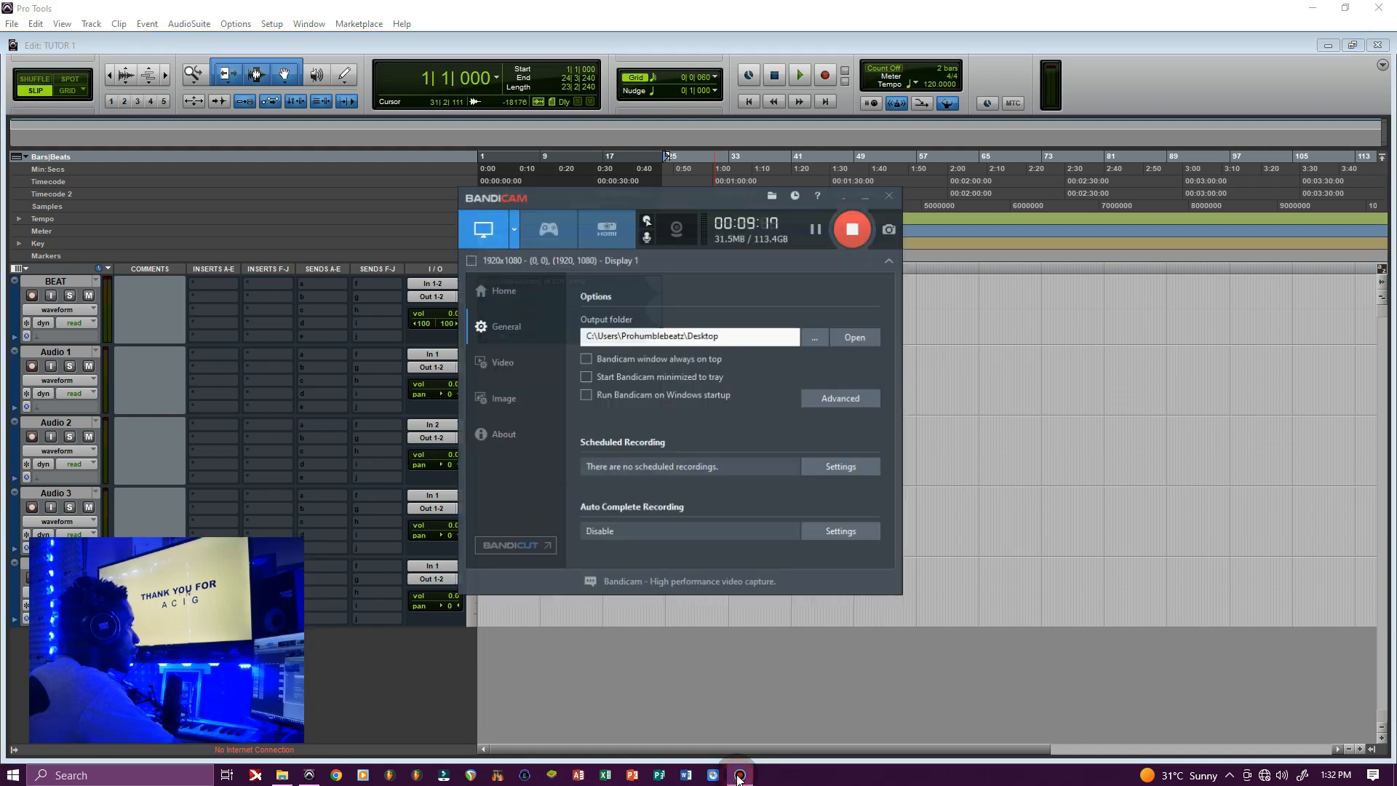
pyautogui.click(737, 777)
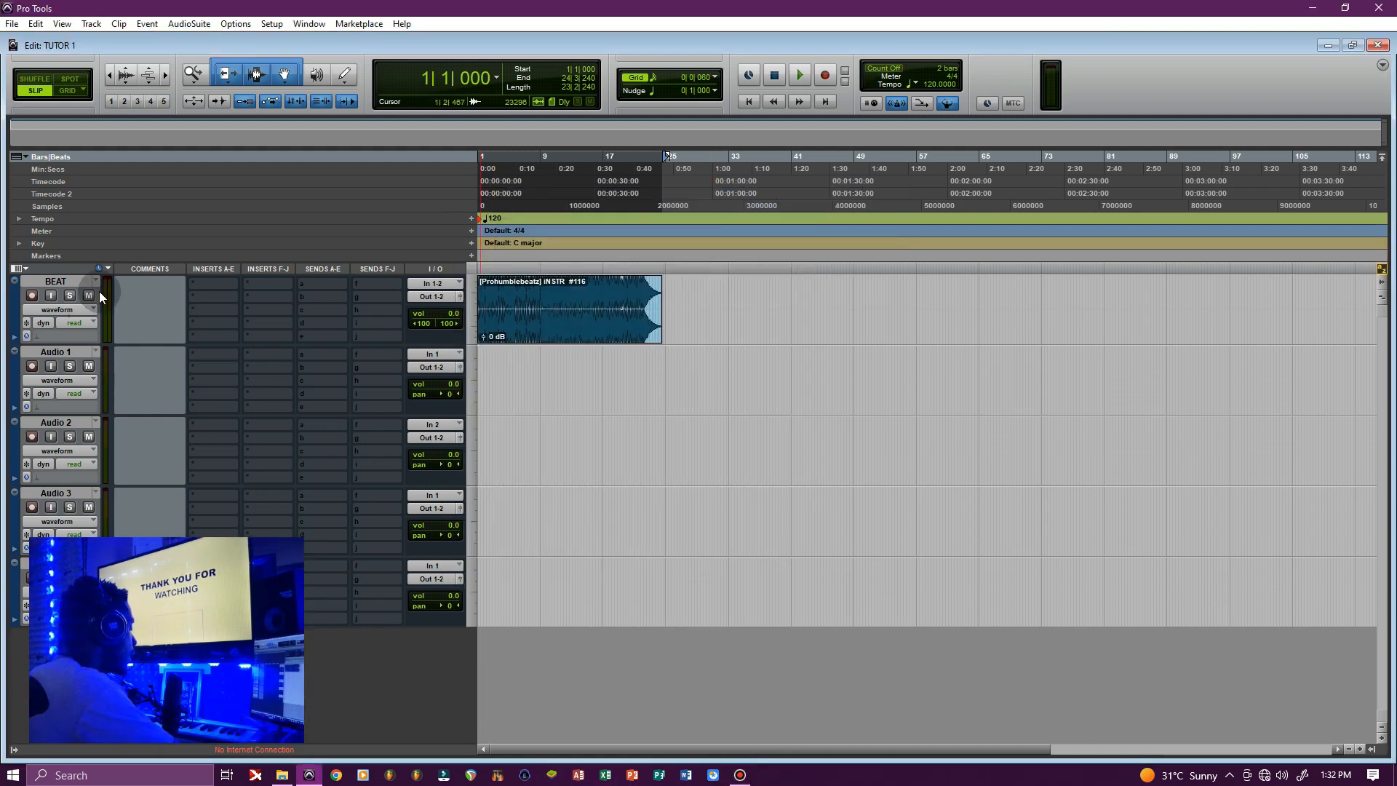
# Select the beat clip and change Audio 1's input path from In 1 to interface In 2 (Mono)
pyautogui.click(561, 318)
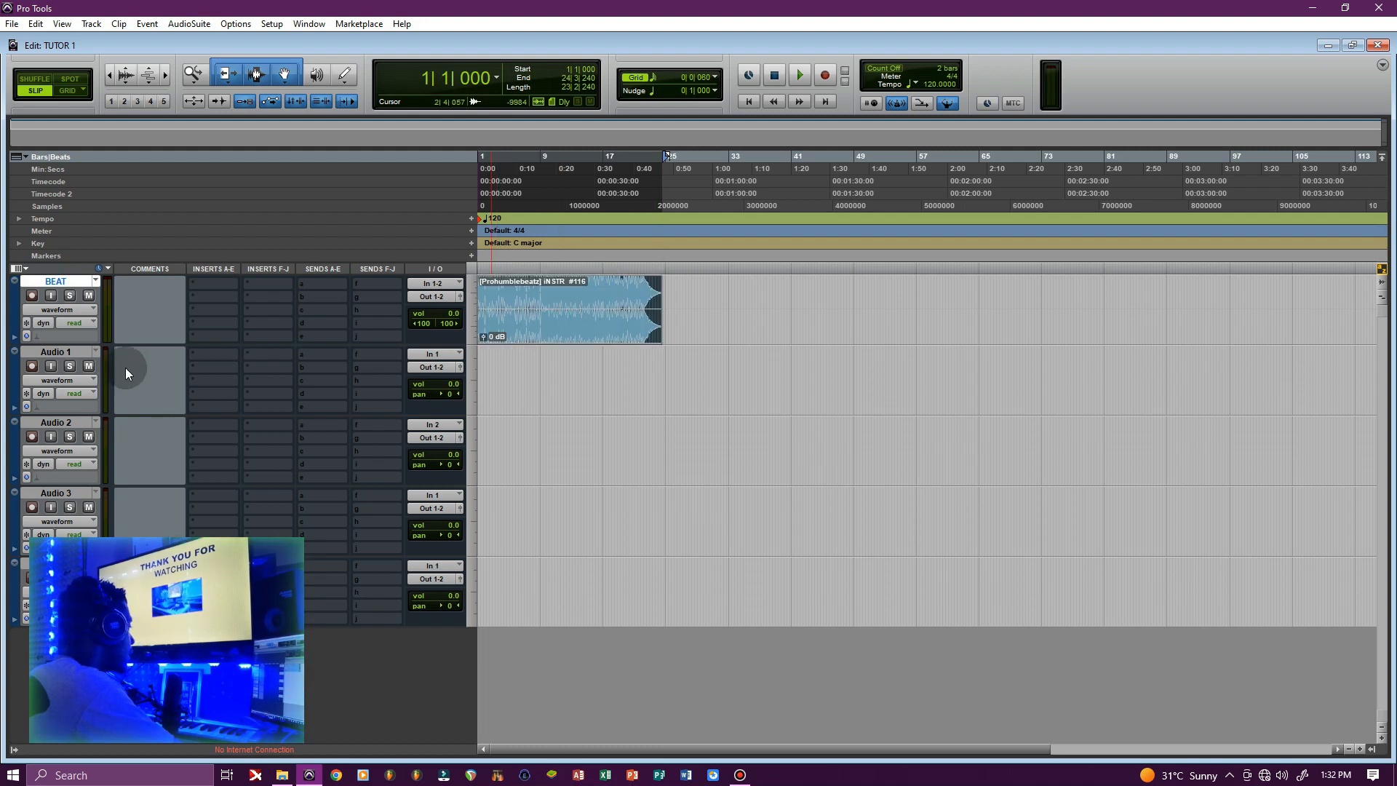
pyautogui.click(447, 355)
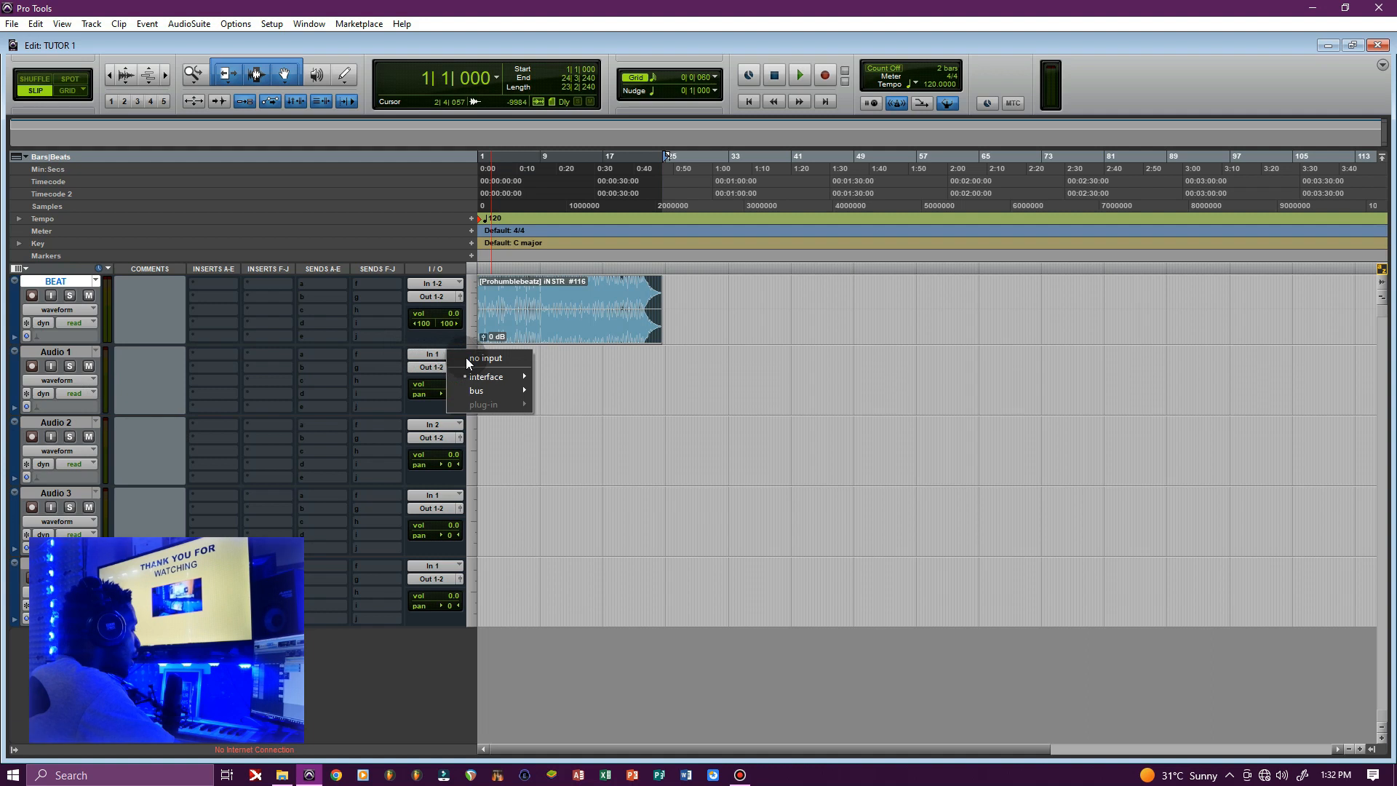
pyautogui.moveTo(474, 379)
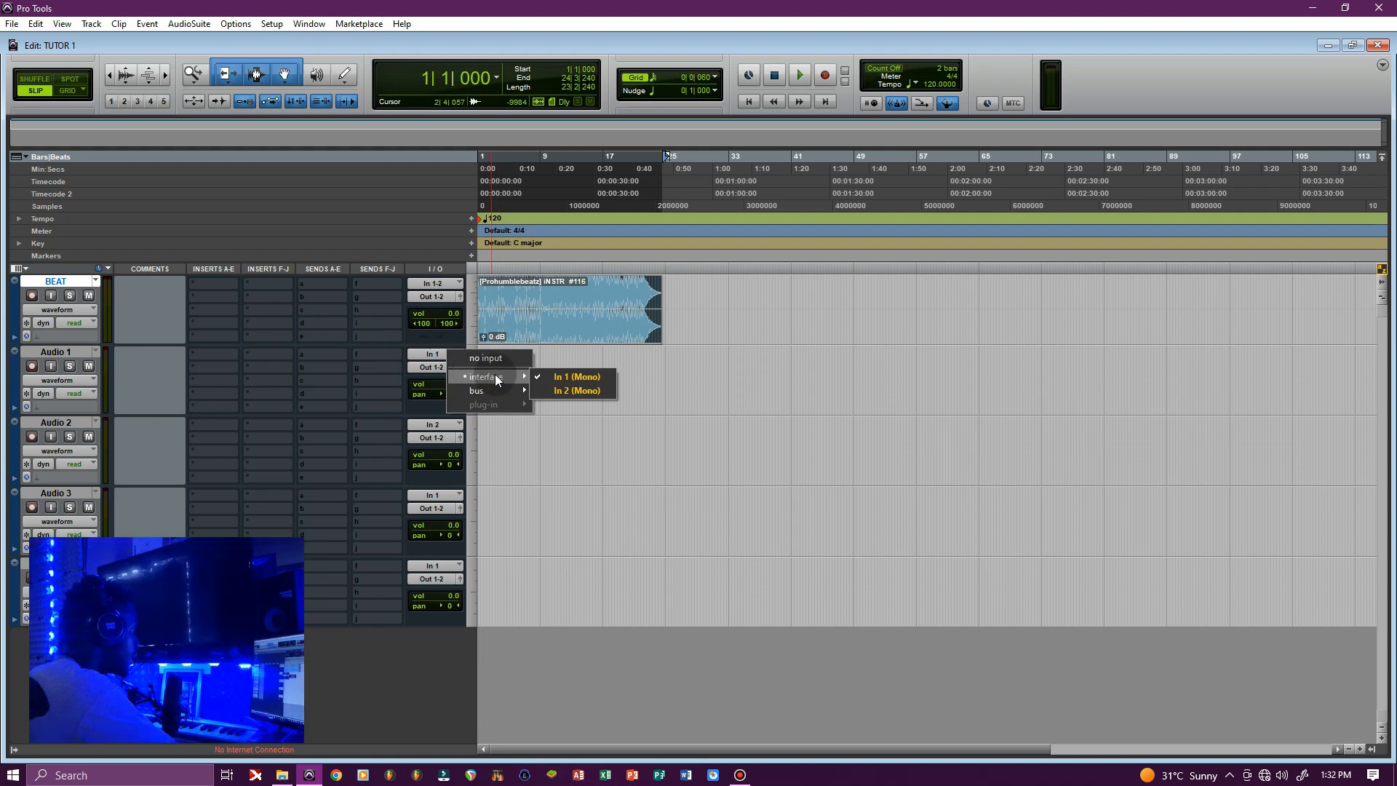
pyautogui.click(555, 413)
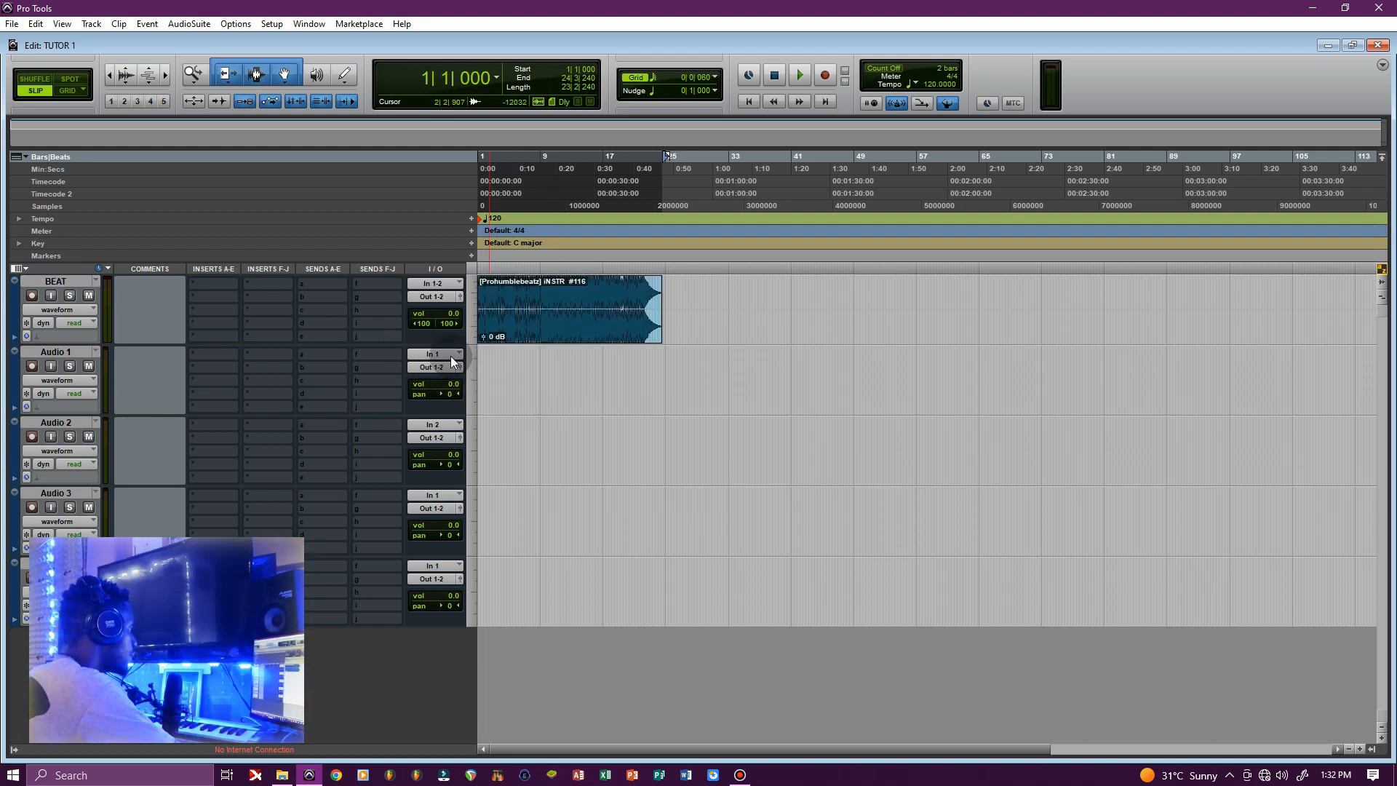
pyautogui.click(451, 354)
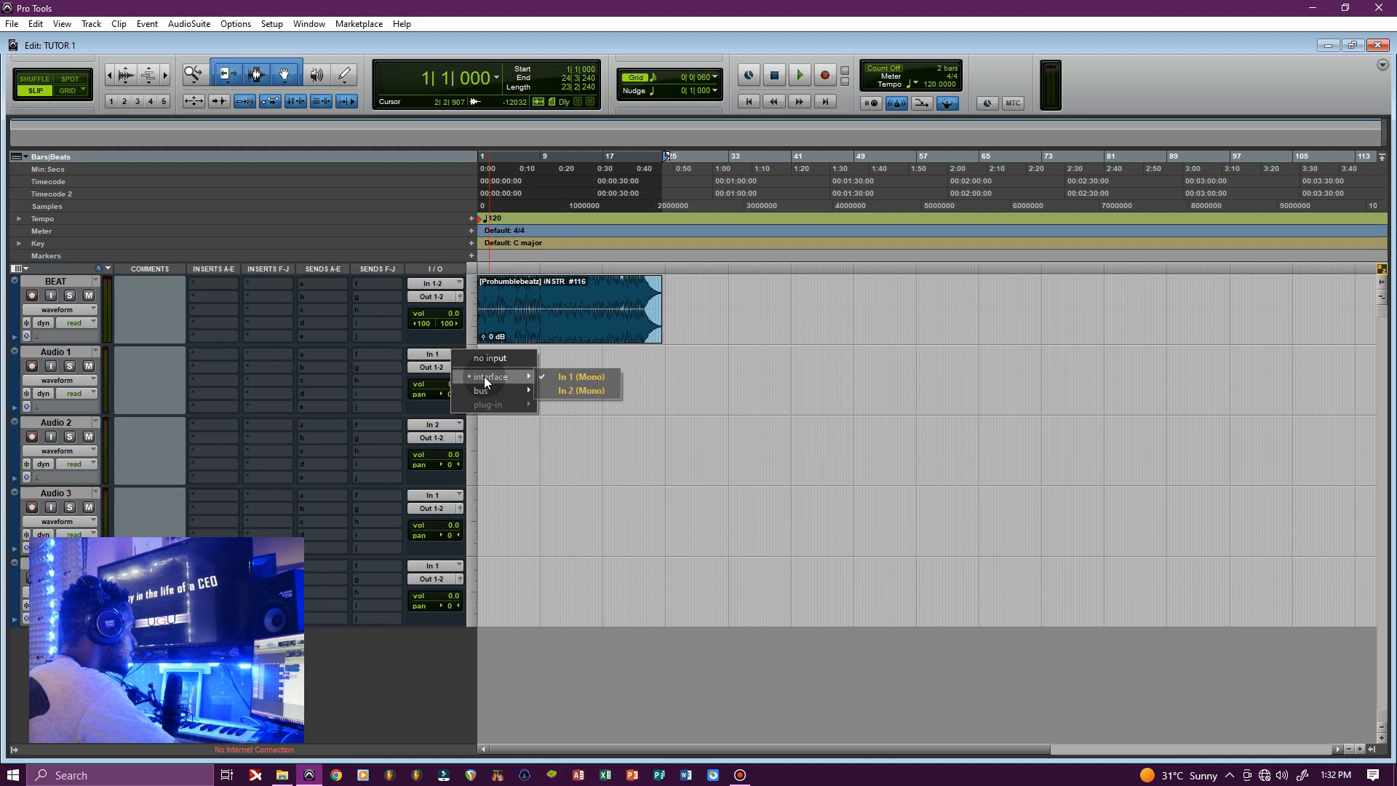
pyautogui.click(571, 394)
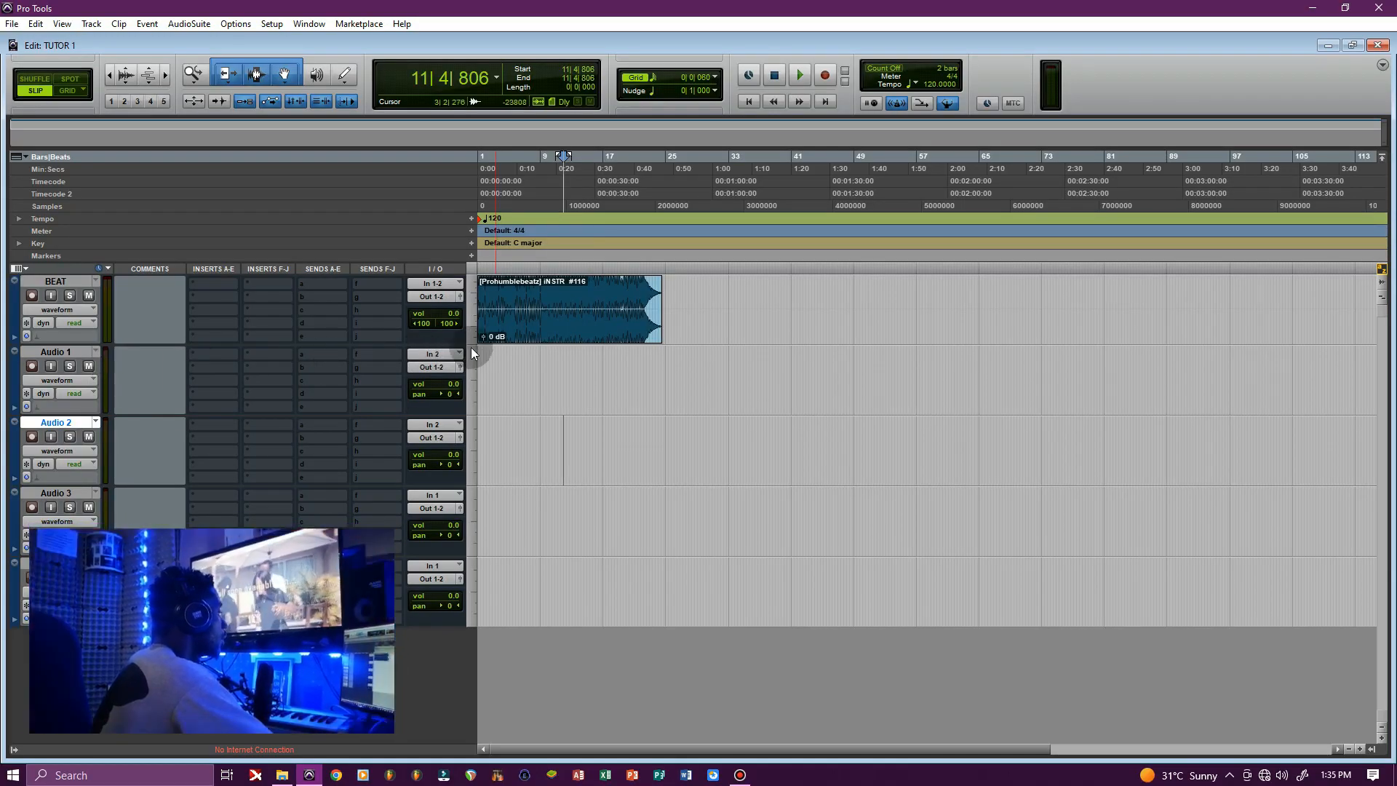
# Keep Audio 1's input on In 2 (Mono), then record-arm and mute Audio 1
pyautogui.click(435, 354)
pyautogui.moveTo(473, 378)
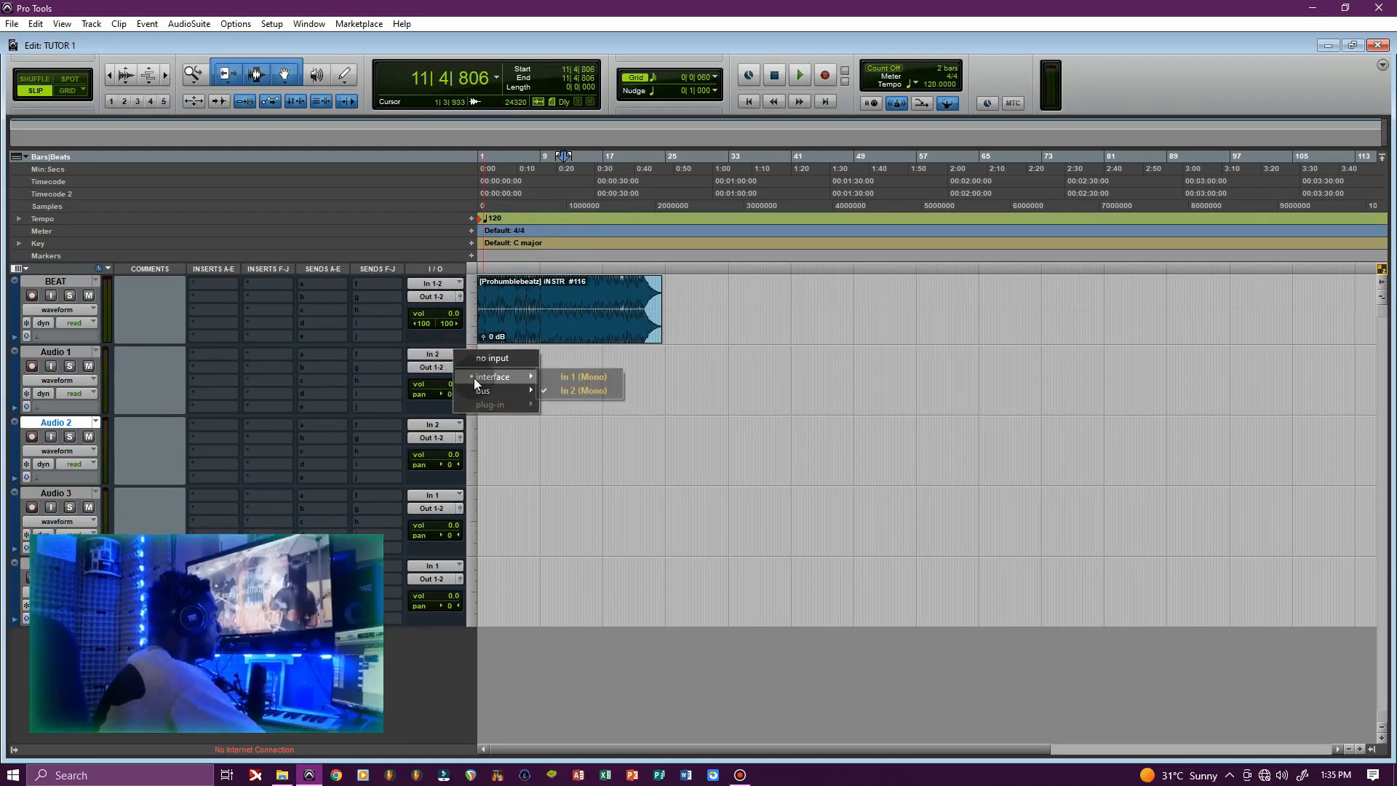
pyautogui.click(605, 391)
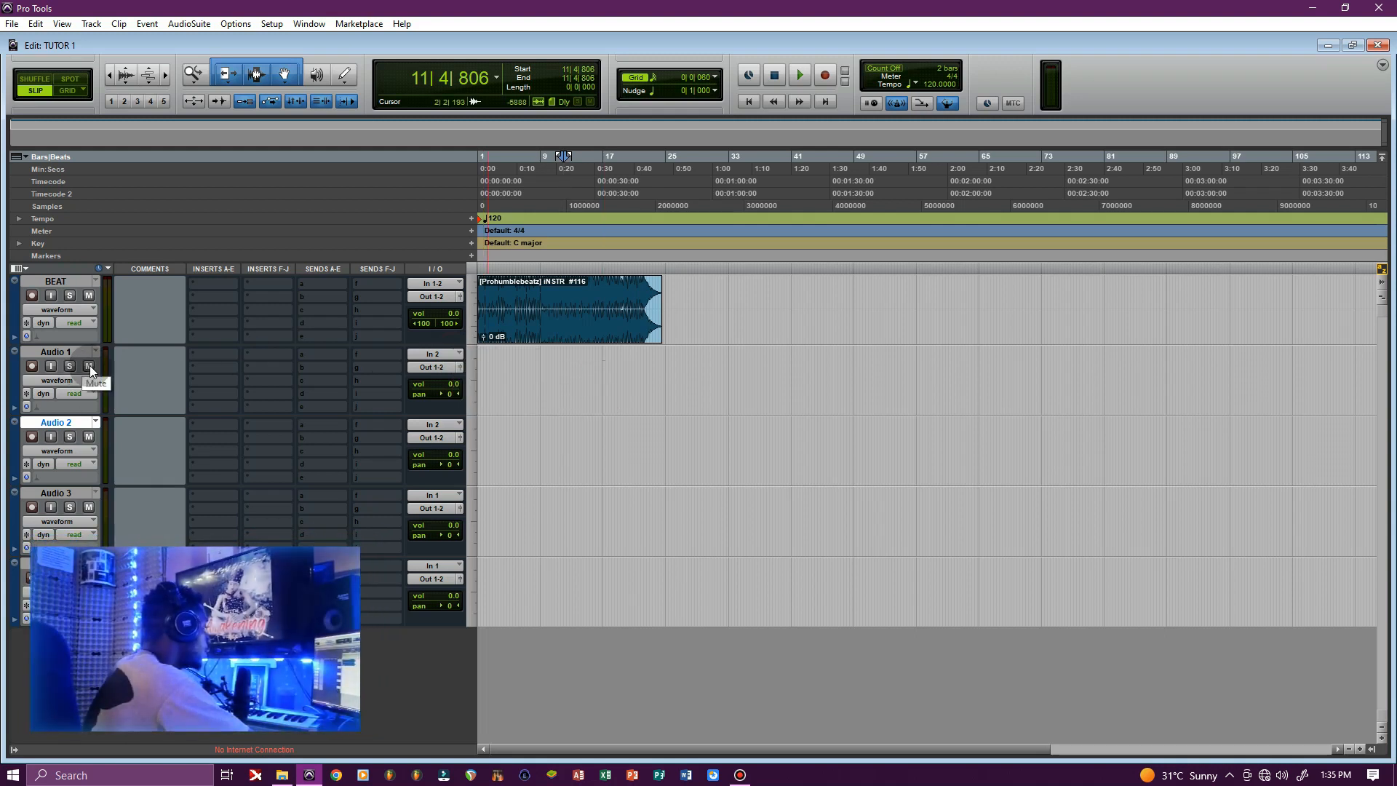
pyautogui.click(32, 367)
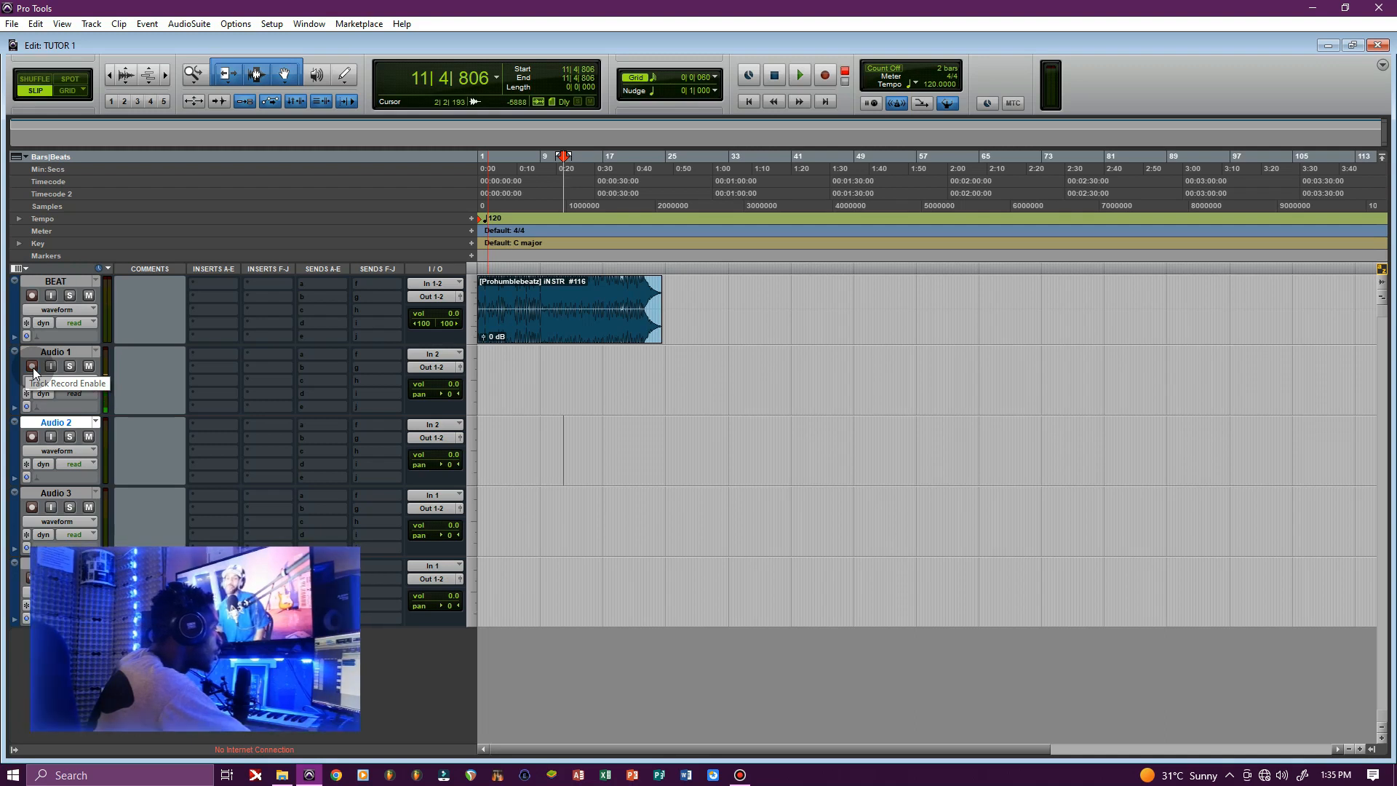
pyautogui.click(88, 367)
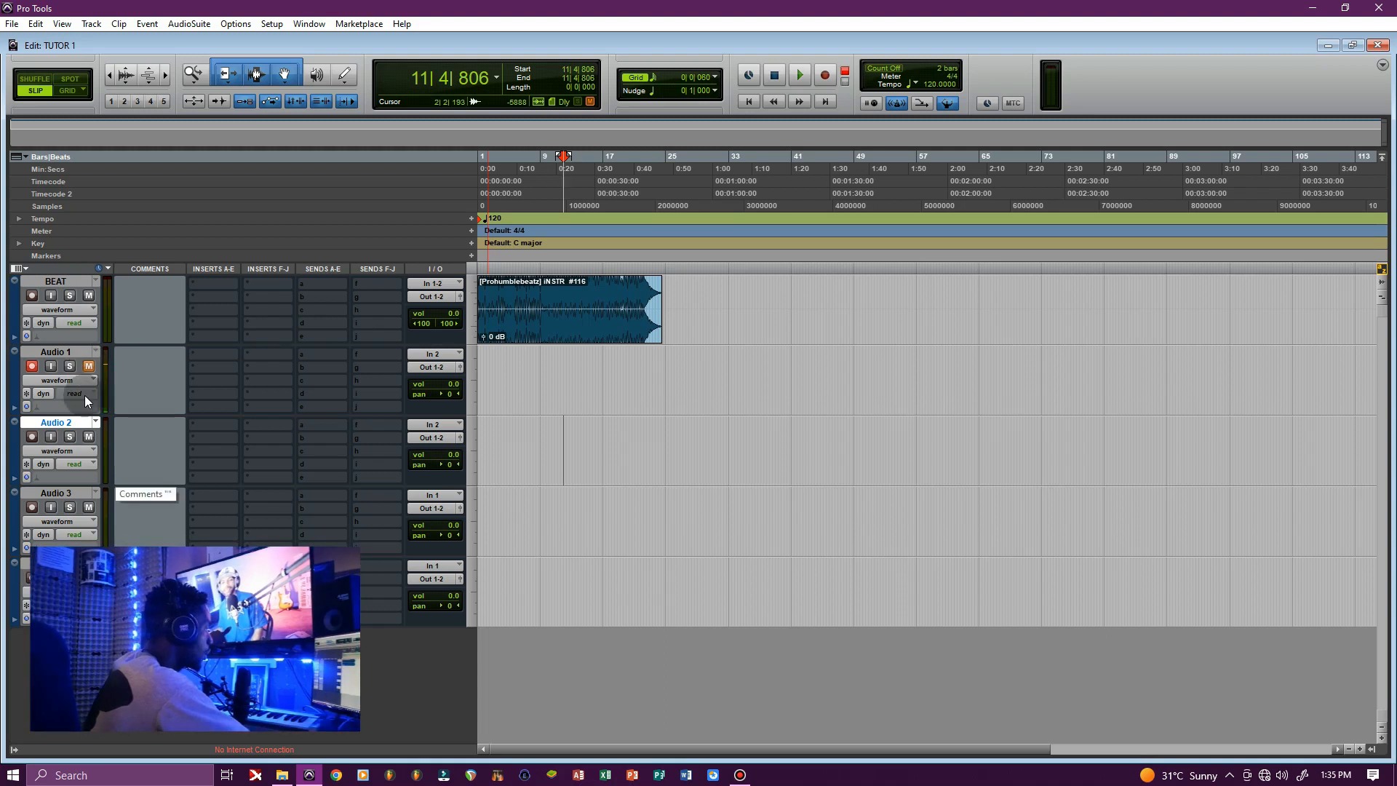
# Select the opening bars on Audio 2 and Audio 1, then return the selection to the session start
pyautogui.moveTo(493, 432); pyautogui.dragTo(378, 440)
pyautogui.moveTo(510, 375); pyautogui.dragTo(429, 377)
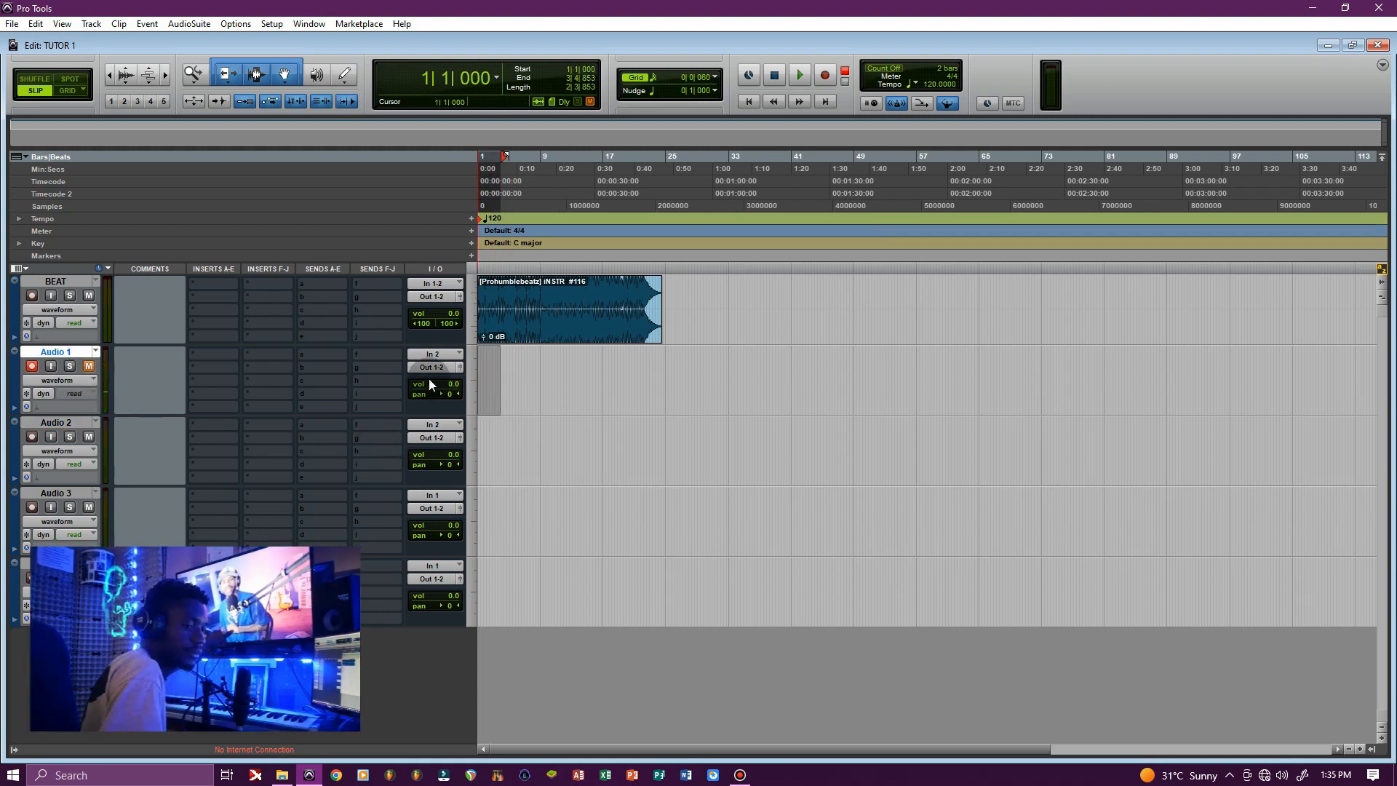
pyautogui.press('Return')
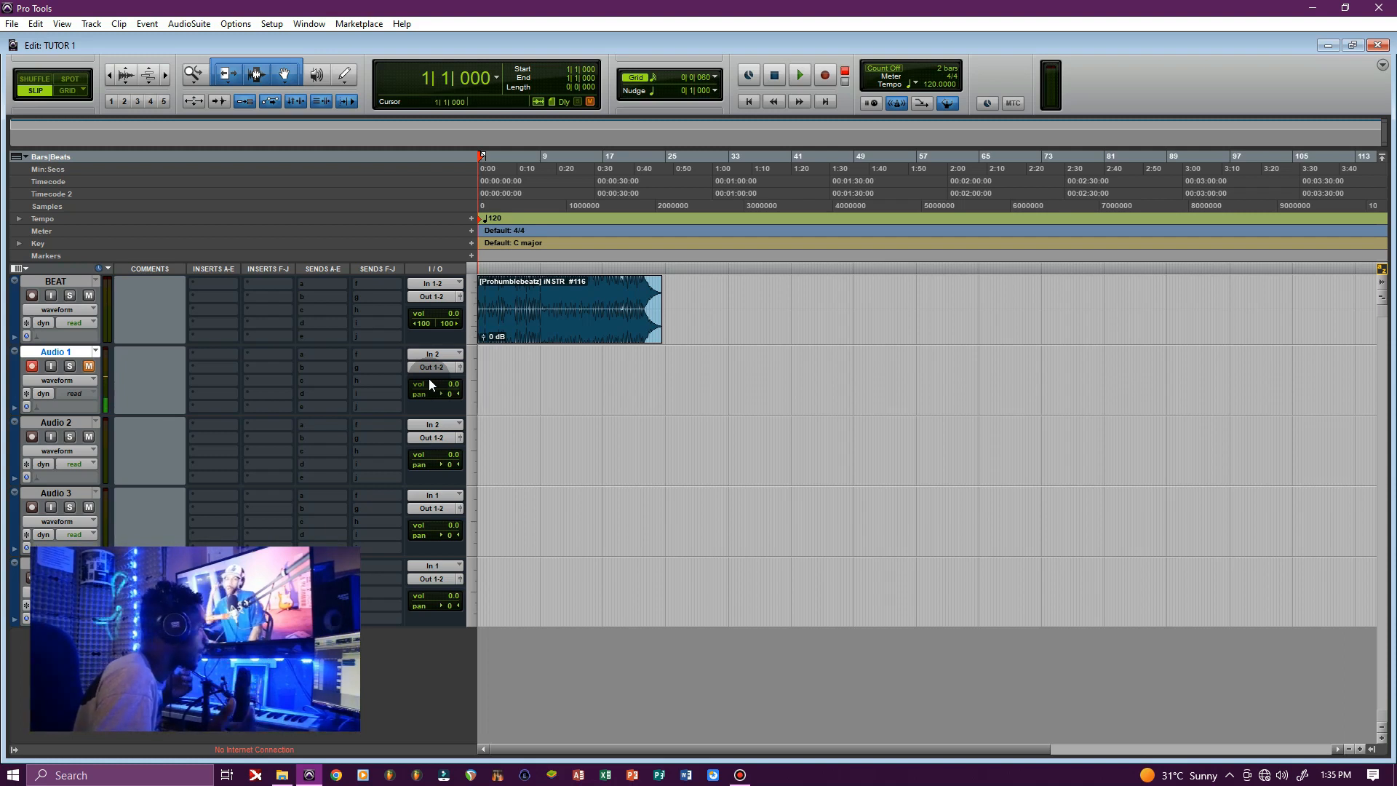
# Arm the transport, record a few seconds onto Audio 1, then select the take and remove it with Ctrl+Z
pyautogui.click(827, 76)
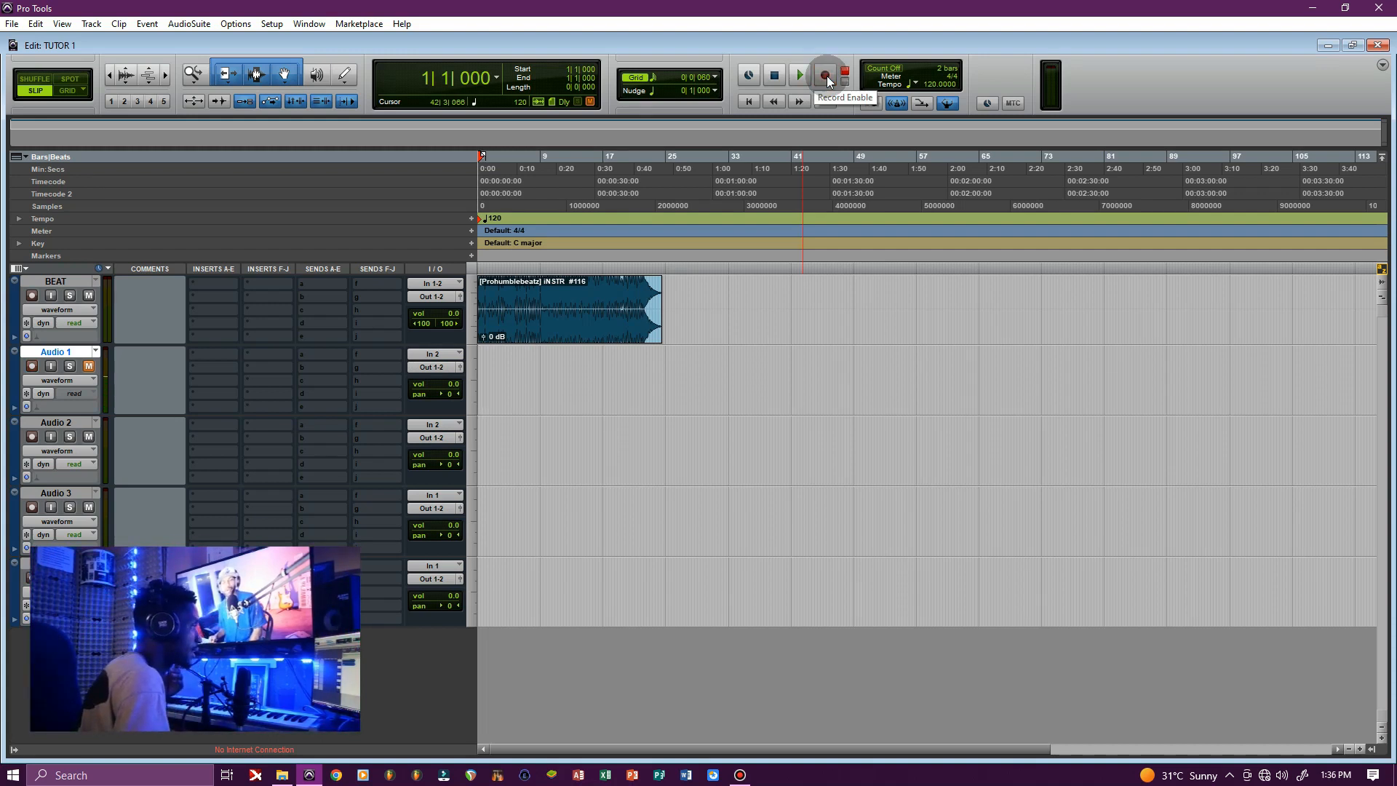
pyautogui.press('space')
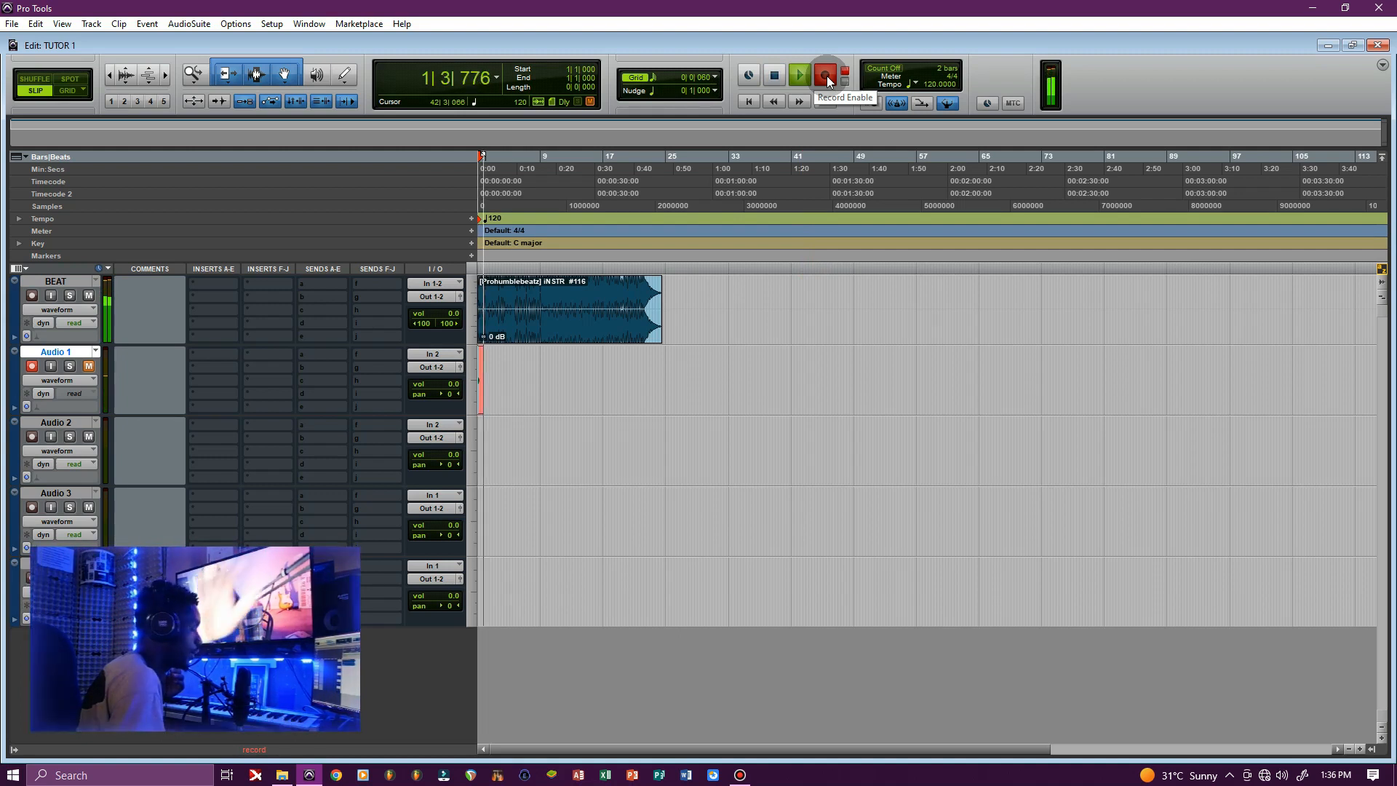
pyautogui.press('space')
pyautogui.moveTo(517, 362); pyautogui.dragTo(381, 361)
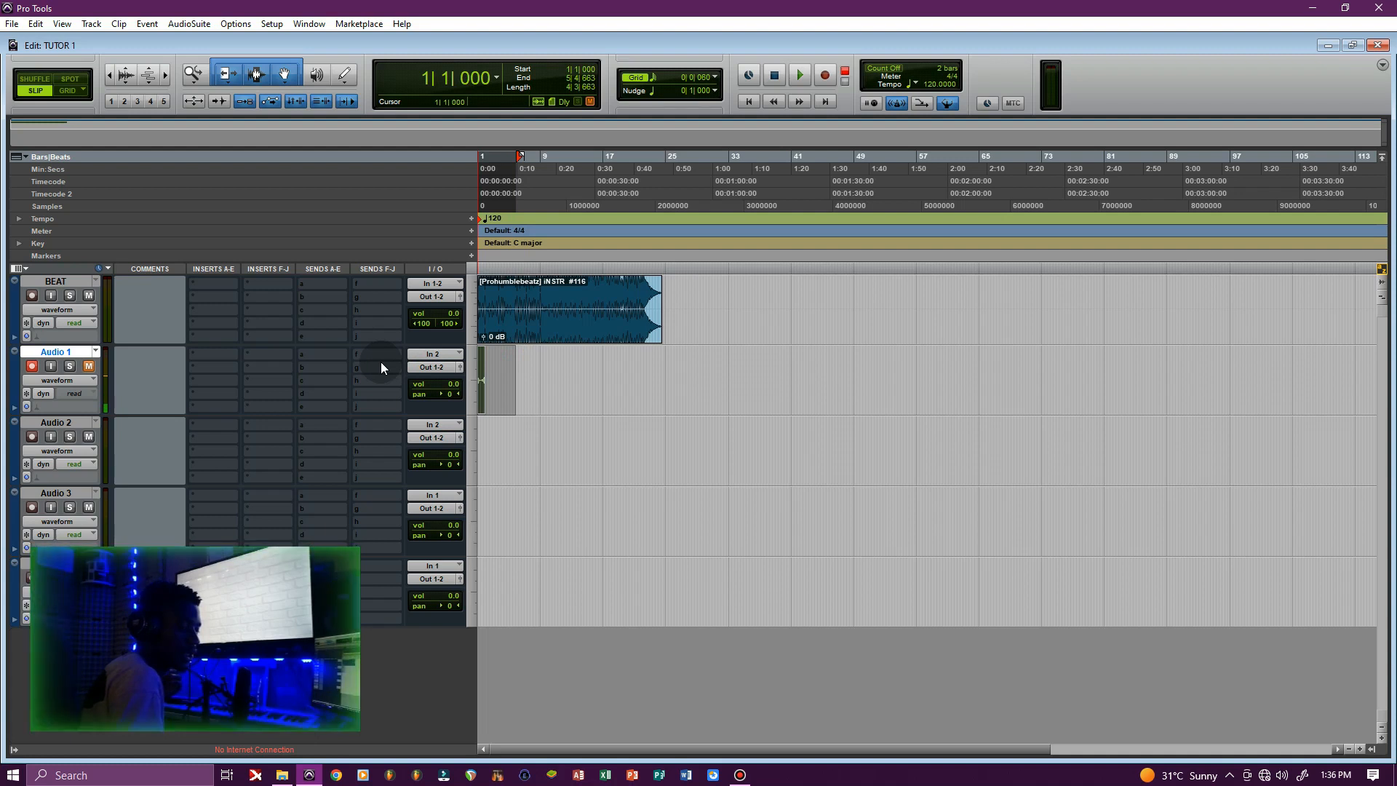
pyautogui.hotkey('ctrl', 'z')
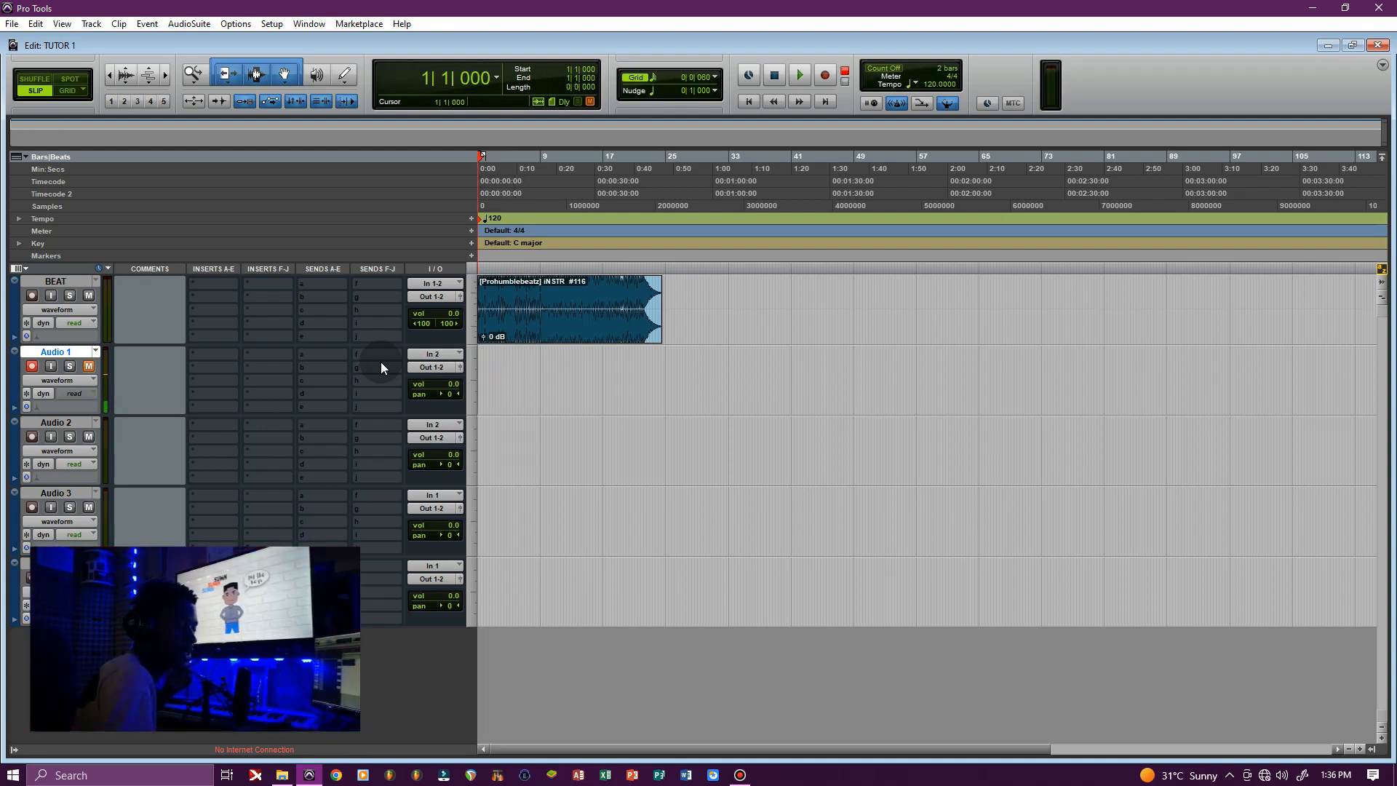